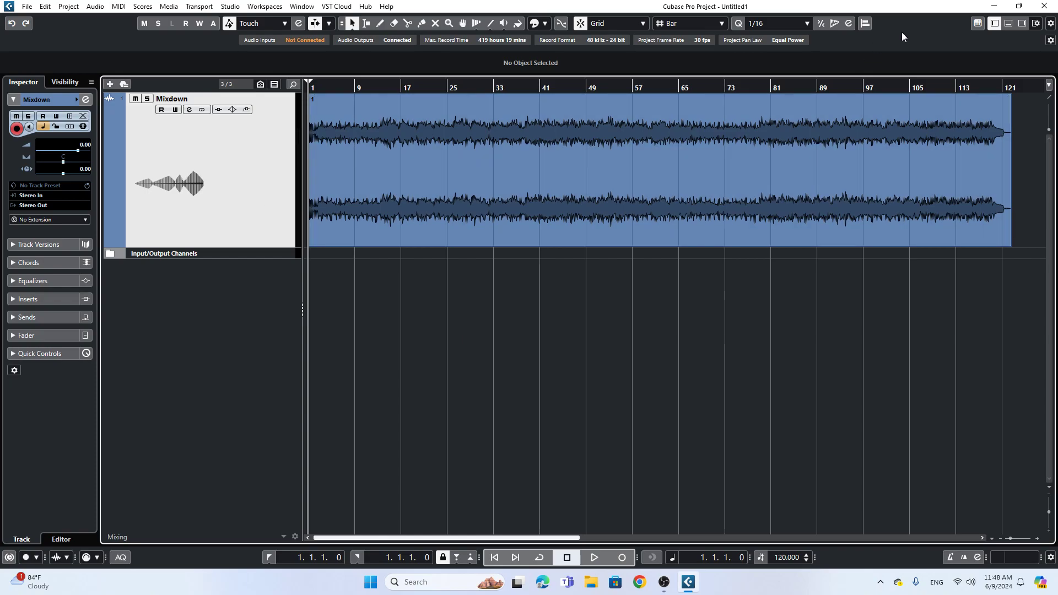
Step: Trim a small amount off the end of the Mixdown audio event
left_click_drag(1011, 246, 1008, 246)
left_click(800, 287)
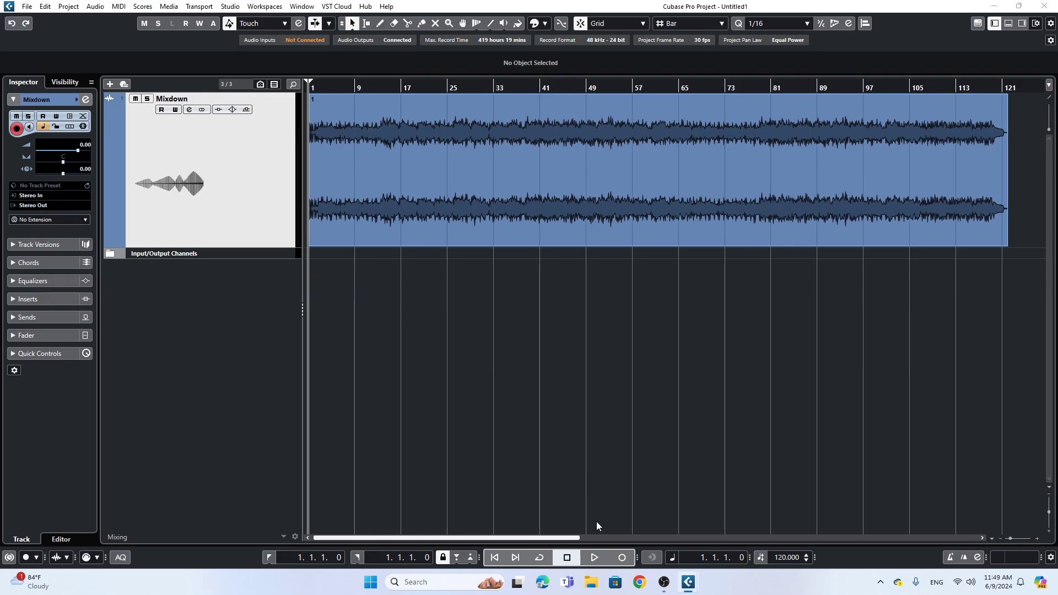
Step: Open the MixConsole and clear the existing inserts of the Stereo Out channel
left_click_drag(634, 594, 598, 1)
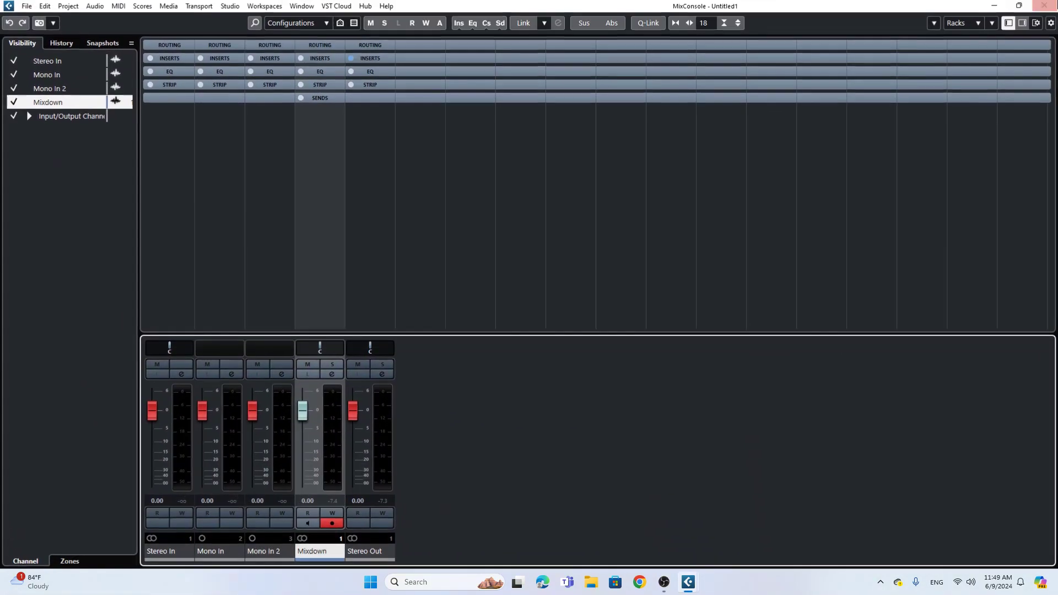
left_click(377, 197)
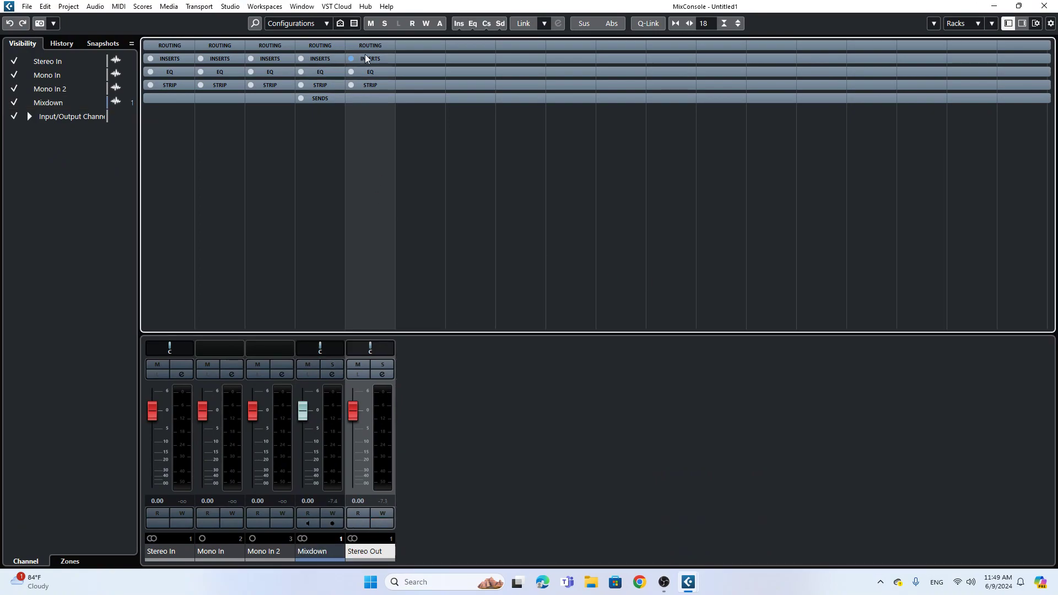
right_click(367, 57)
left_click(404, 102)
left_click(518, 307)
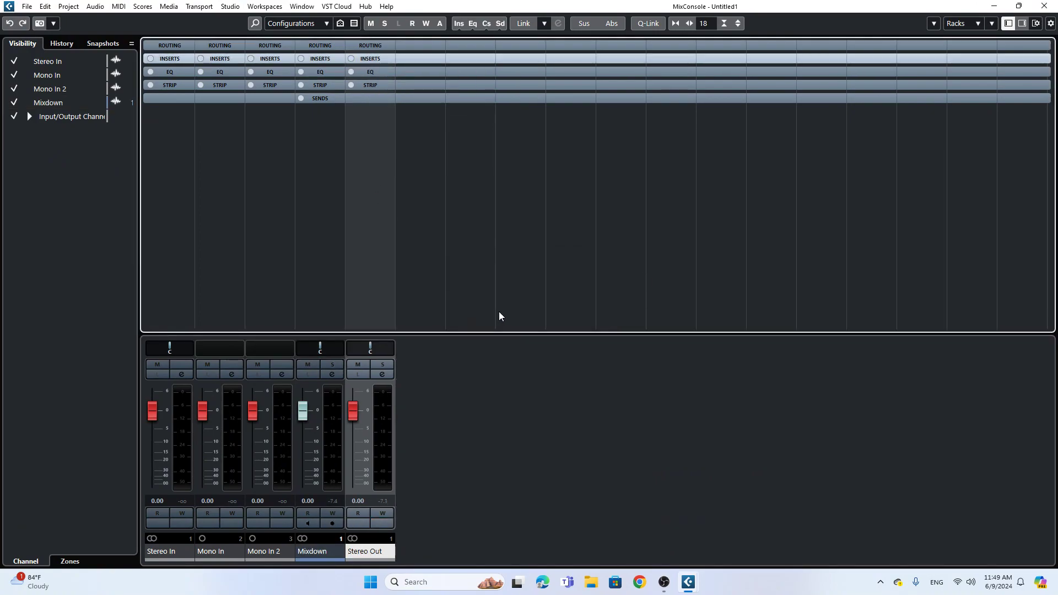
Step: Insert MaxxBass Stereo in the first insert slot of Stereo Out and set its MaxxBass level to -2.9
left_click(365, 60)
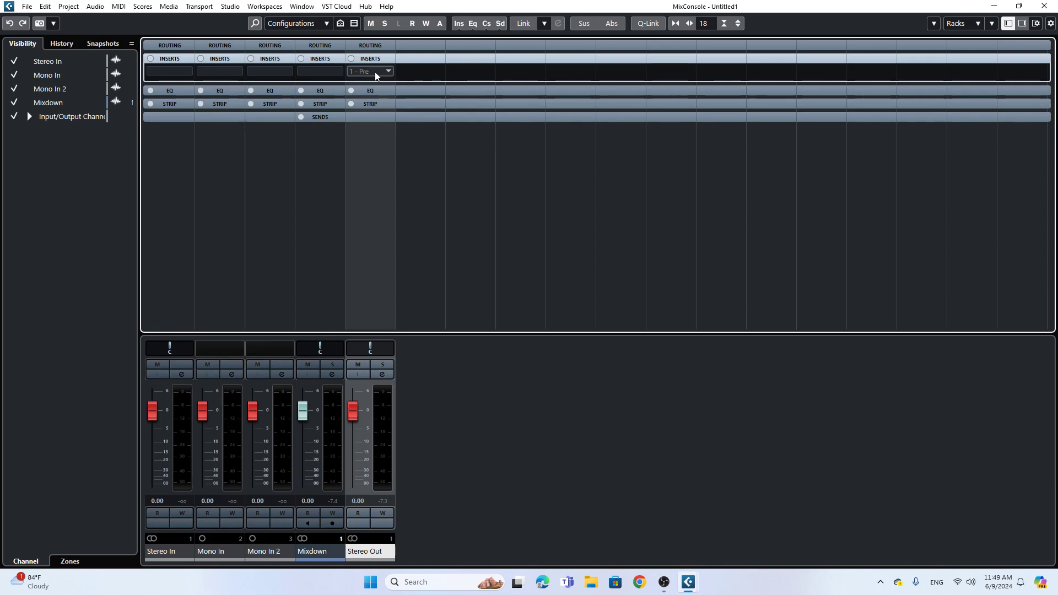
key("space")
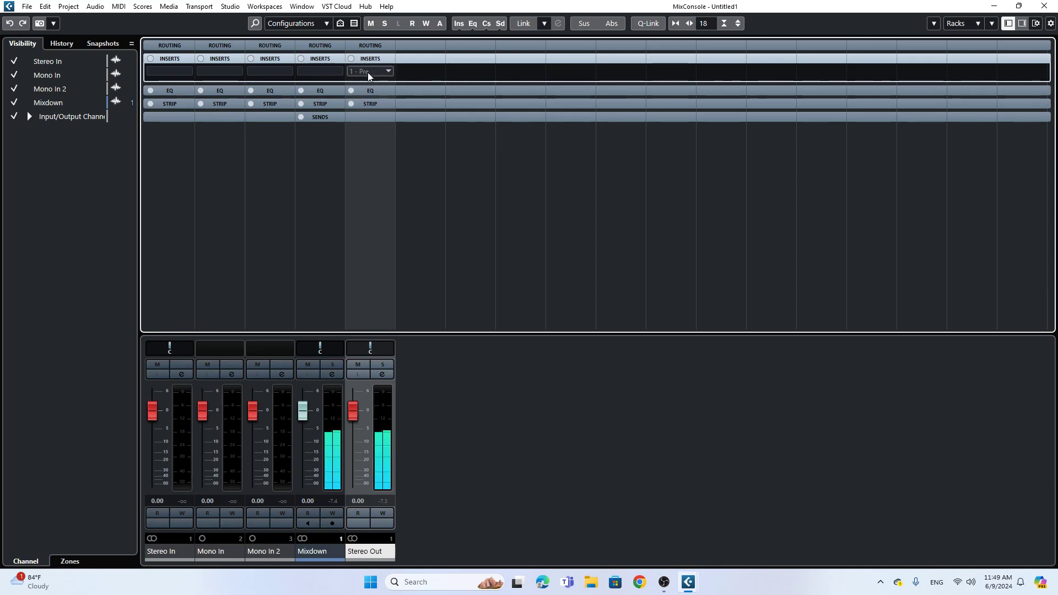
left_click(368, 71)
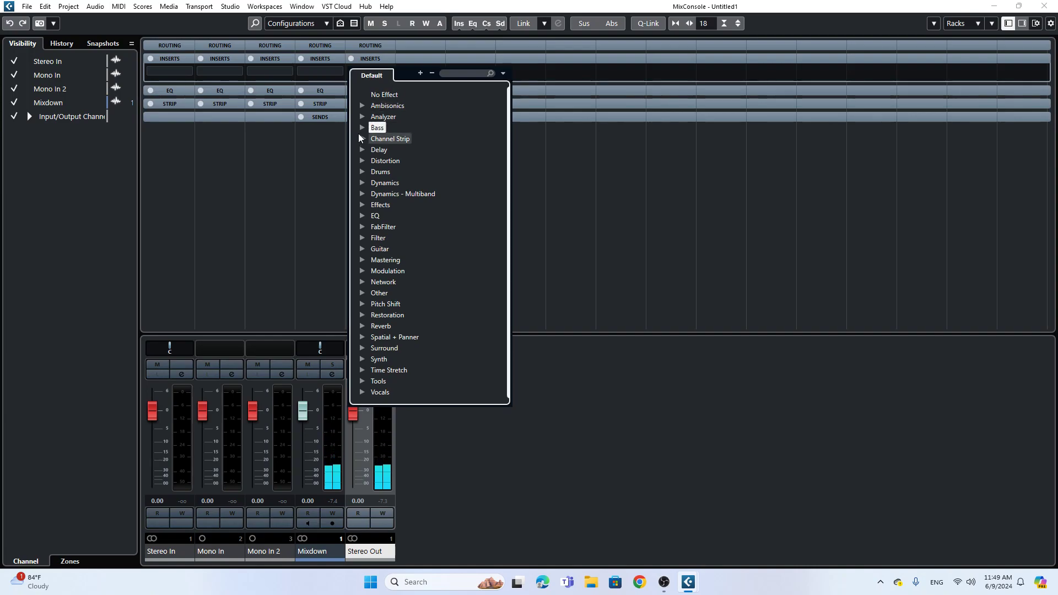
left_click(362, 127)
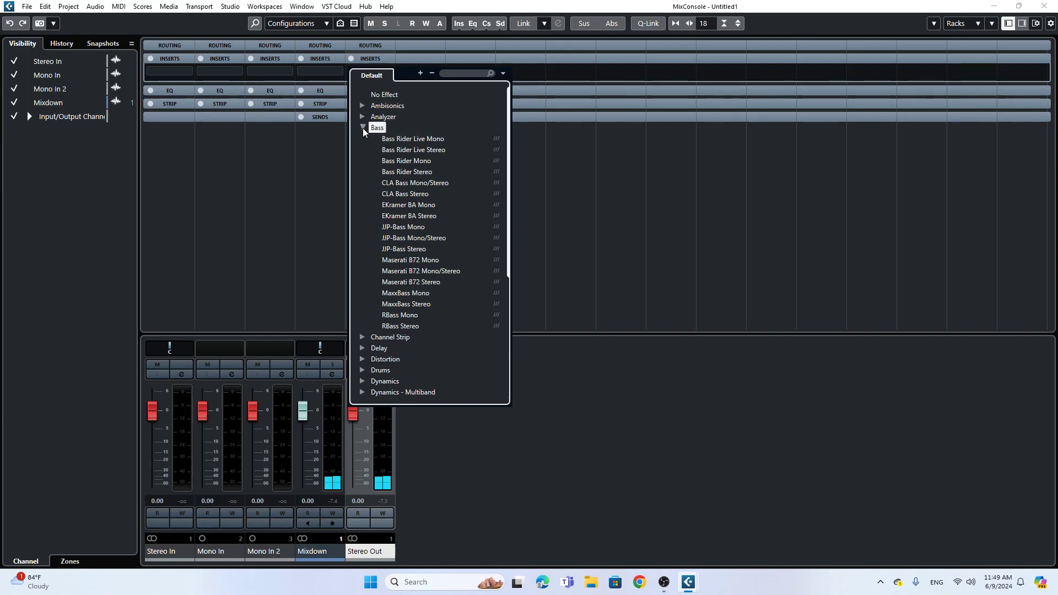
left_click(416, 304)
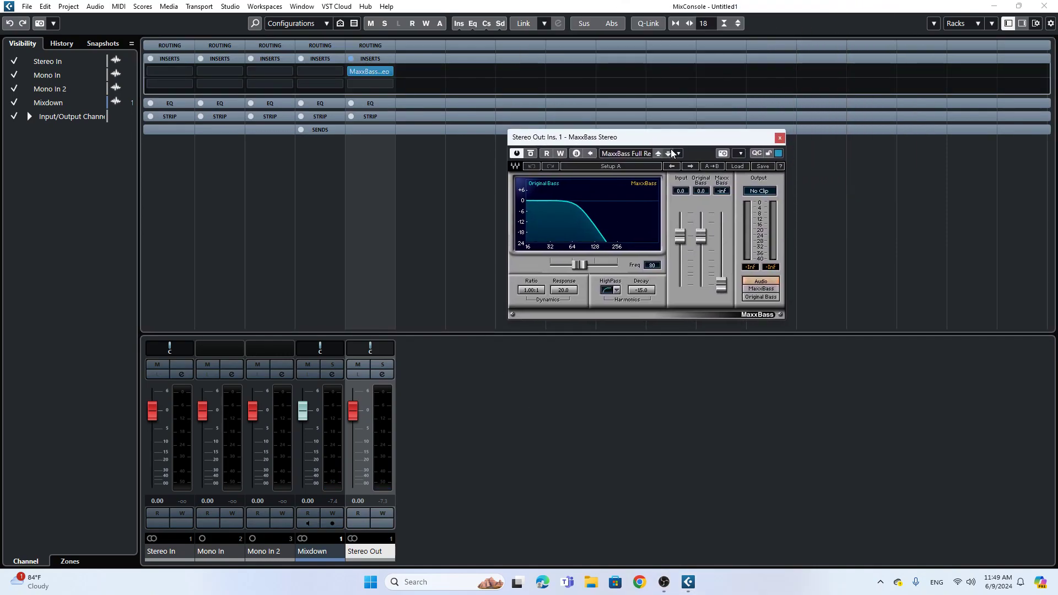
left_click_drag(692, 143, 638, 147)
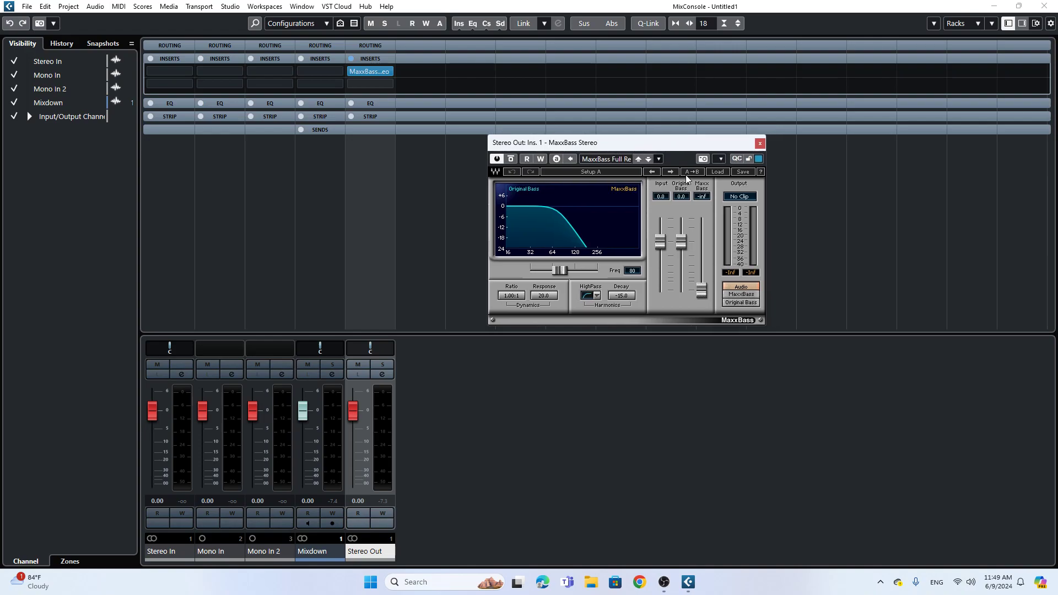
left_click_drag(702, 291, 701, 249)
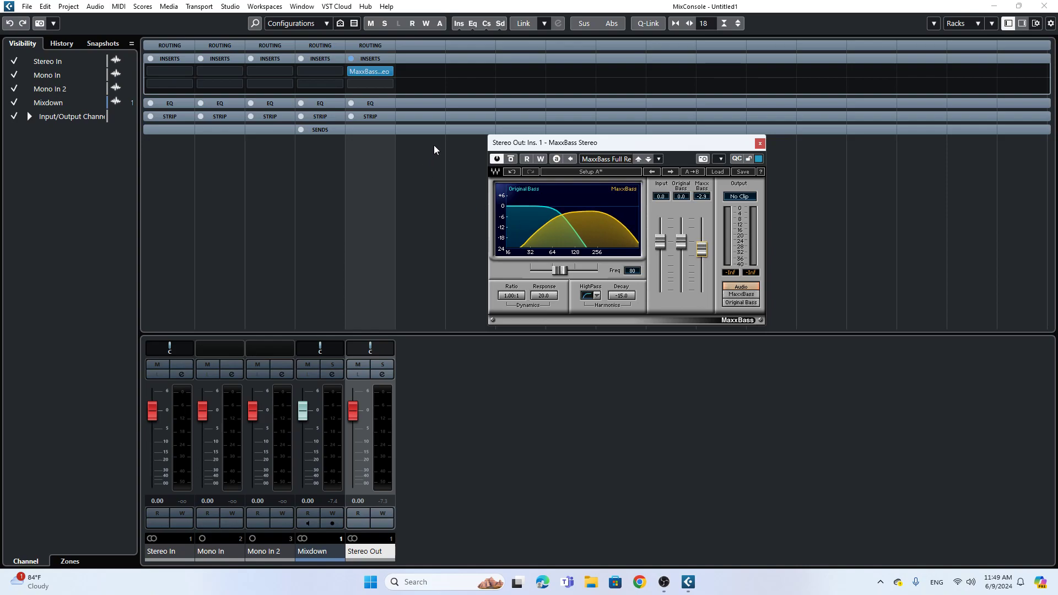
Step: Play the mix, raise the Stereo Out fader to 6.02 dB and compare MaxxBass bypassed and active
left_click_drag(537, 142, 577, 139)
left_click(550, 155)
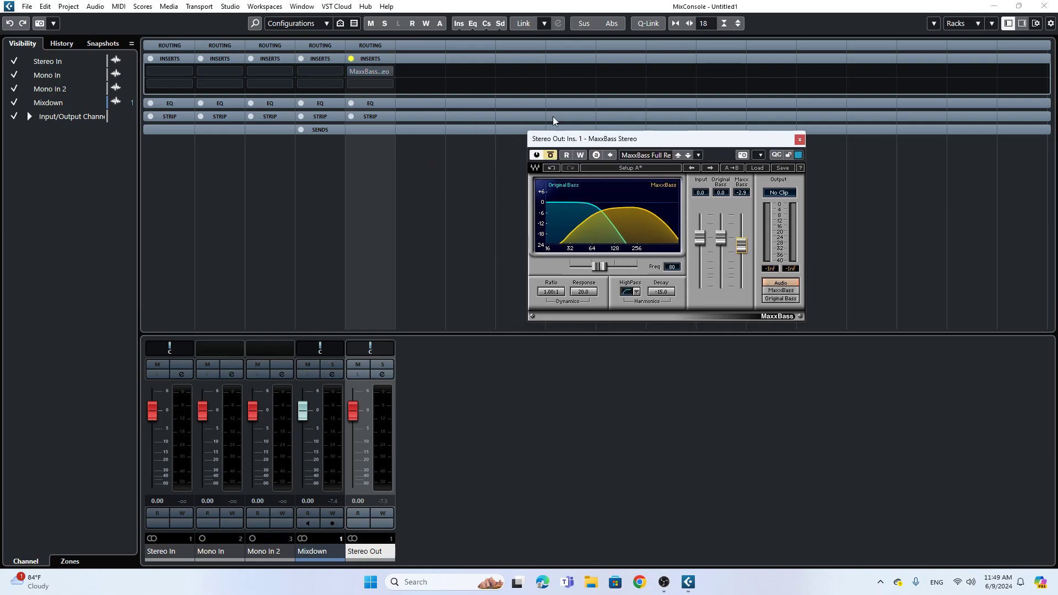
key("space")
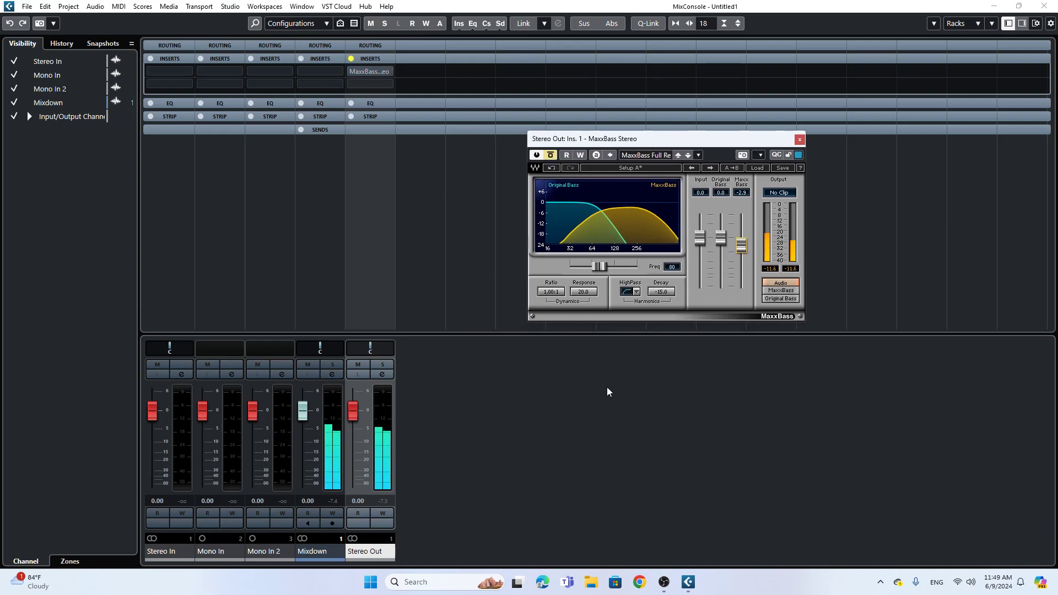
left_click_drag(357, 413, 375, 379)
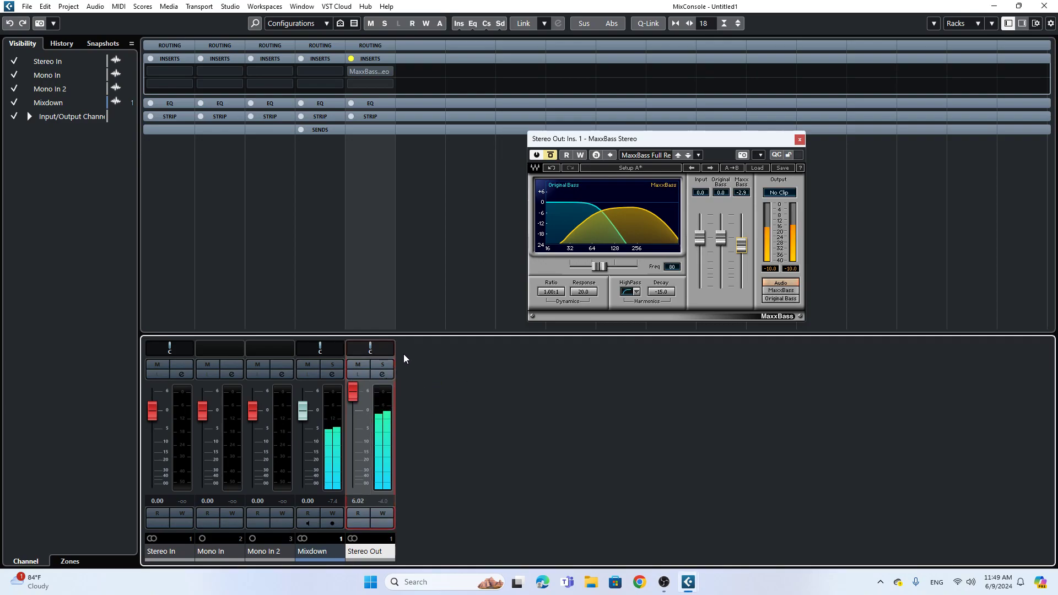
left_click(551, 156)
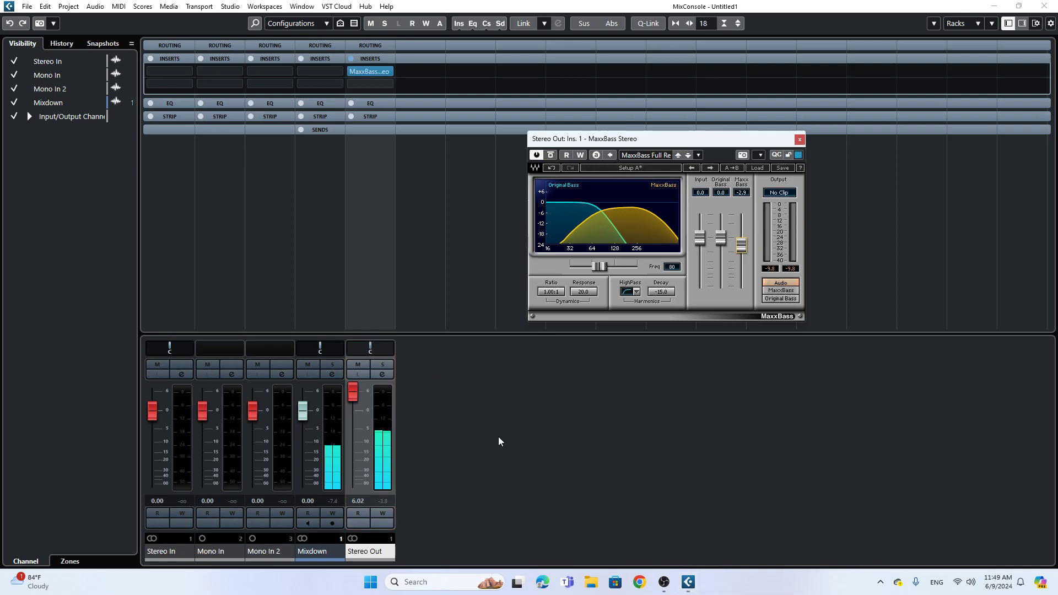
left_click(551, 156)
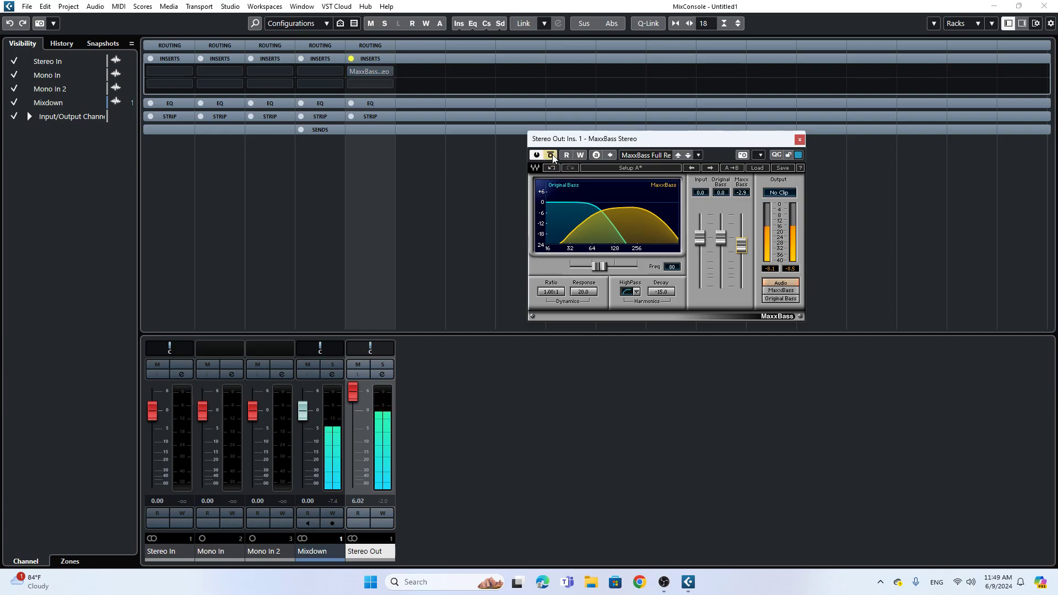
Step: Reactivate MaxxBass, set its MaxxBass level to -4.7 while comparing with bypass, and close the plug-in
left_click(551, 155)
left_click_drag(746, 242, 743, 250)
left_click(552, 156)
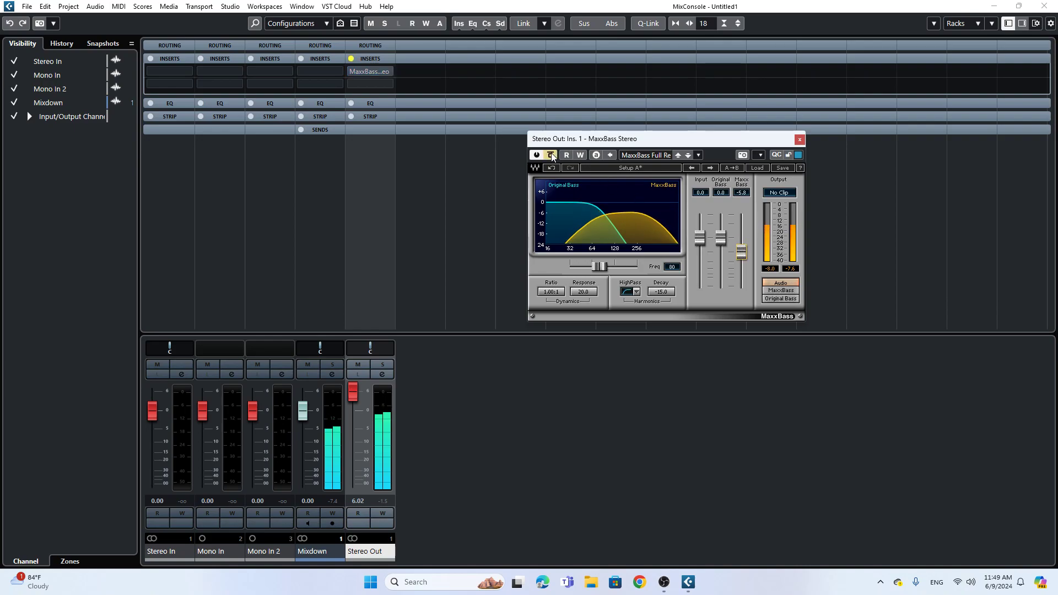
left_click(552, 156)
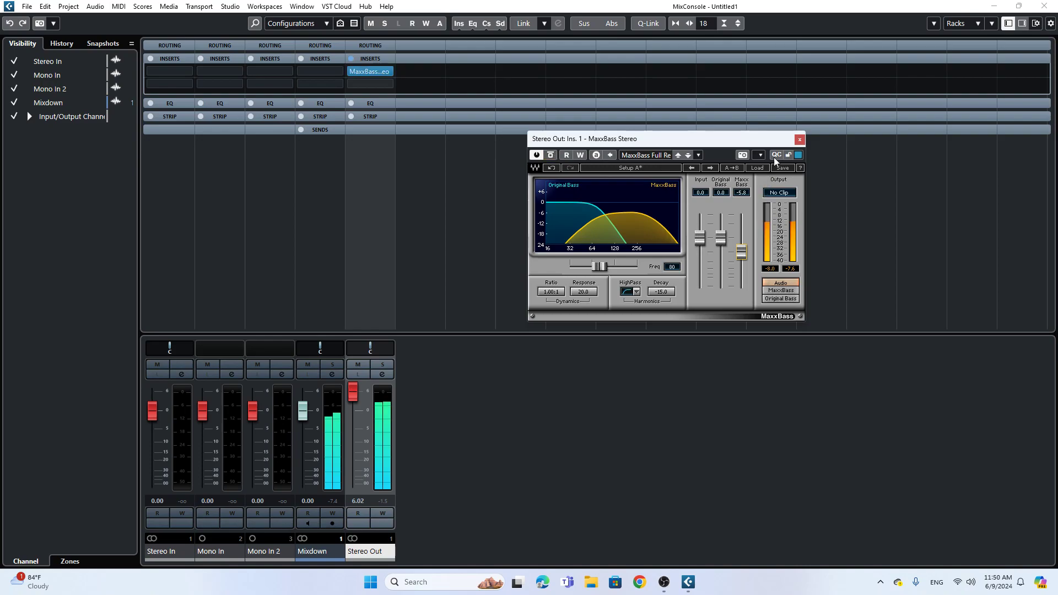
left_click_drag(742, 252, 742, 249)
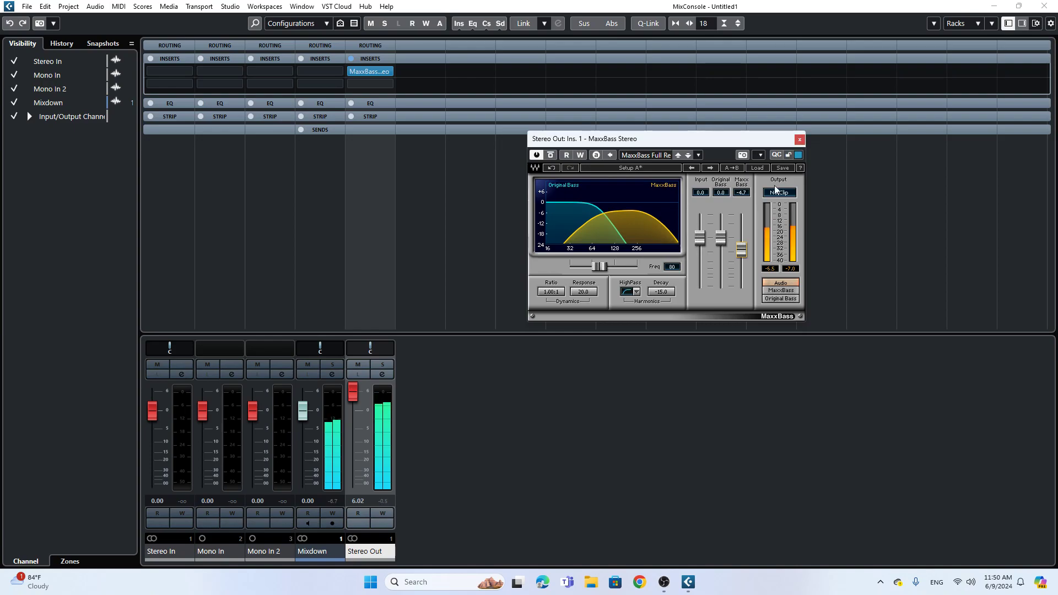
left_click(800, 139)
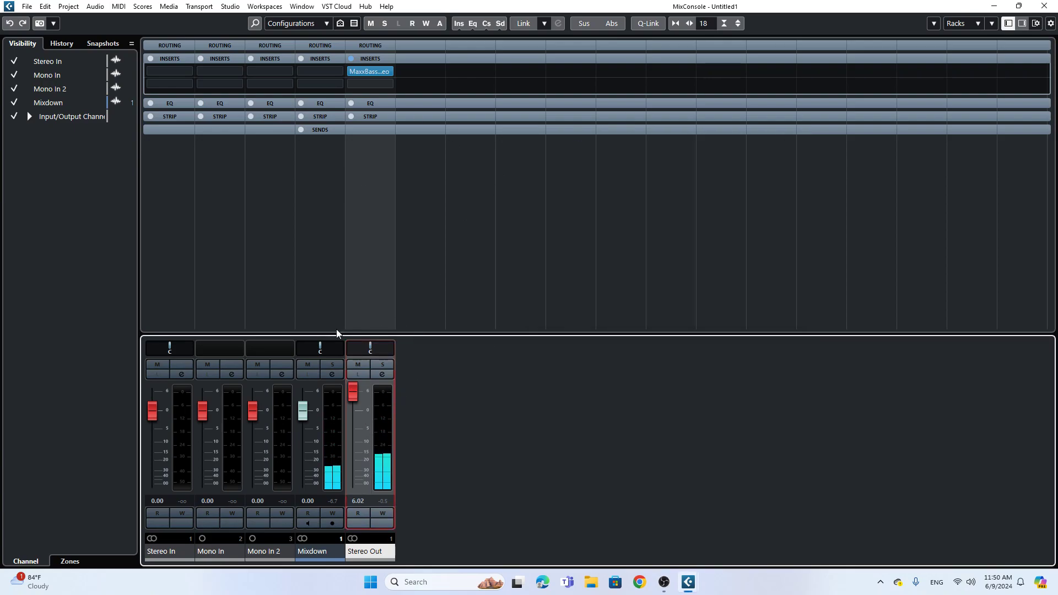
Step: Insert the SSLComp Stereo compressor in the second insert slot of Stereo Out
left_click(358, 85)
left_click(447, 86)
type("ssl")
left_click(405, 243)
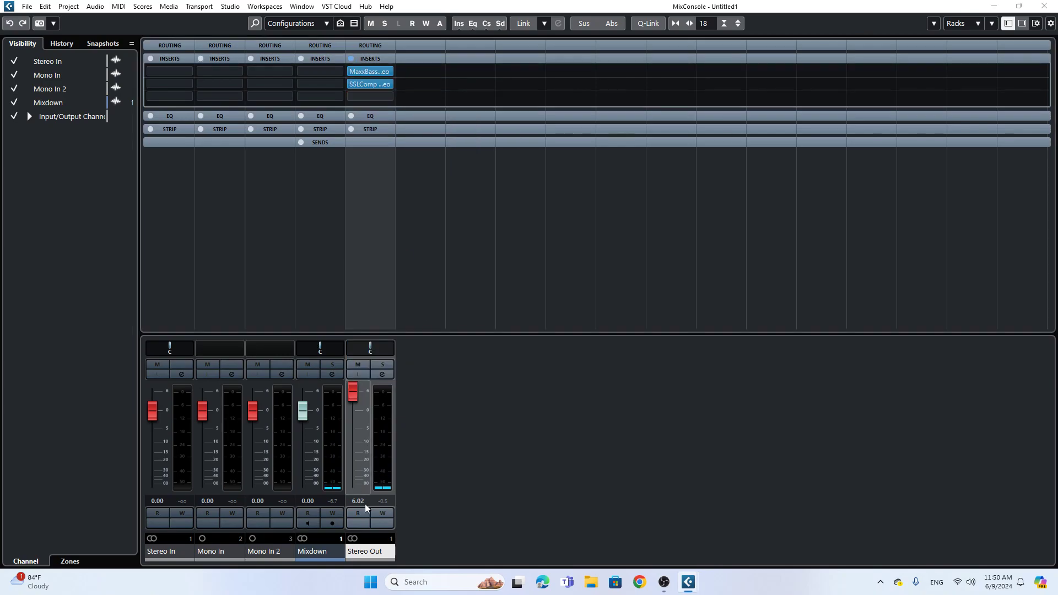
Step: Set the Stereo Out fader level to 0 dB
left_click(358, 501)
type("0")
key("Return")
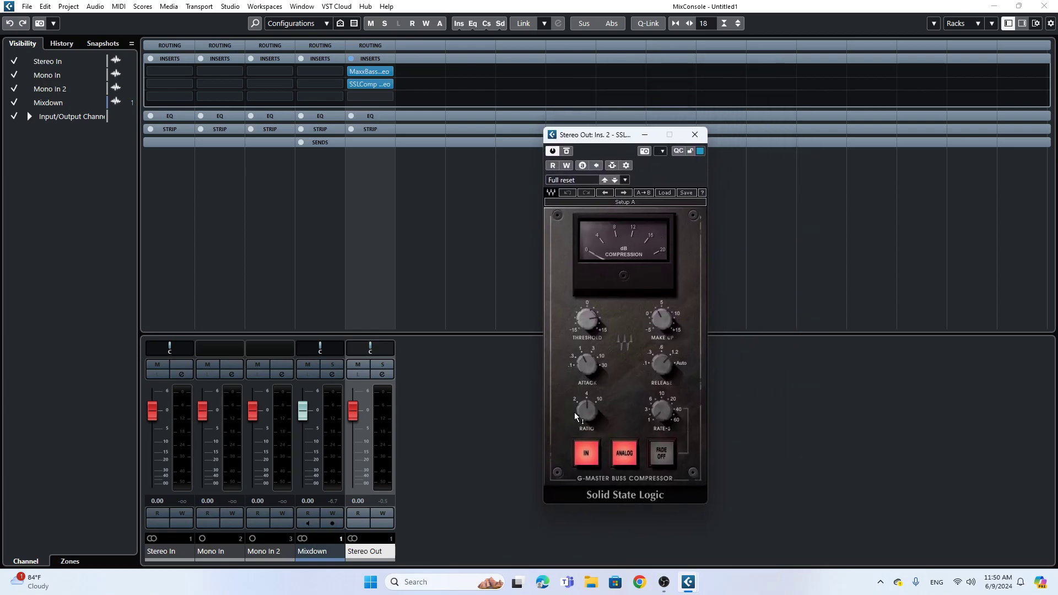
Step: Adjust the SSL compressor's attack and release for the mix during playback
left_click(672, 369)
left_click(587, 364)
key("space")
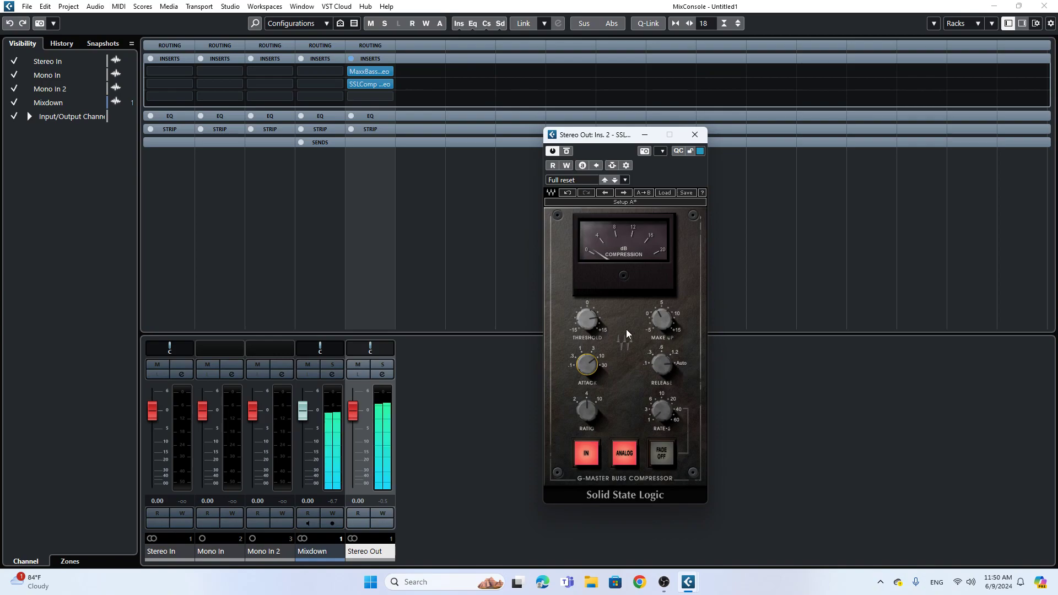
left_click(586, 319)
left_click(670, 359)
mouse_move(661, 368)
left_mouse_down()
mouse_move(661, 348)
mouse_move(683, 365)
mouse_move(663, 373)
left_mouse_up()
left_click_drag(664, 364, 663, 366)
left_click_drag(665, 366, 658, 357)
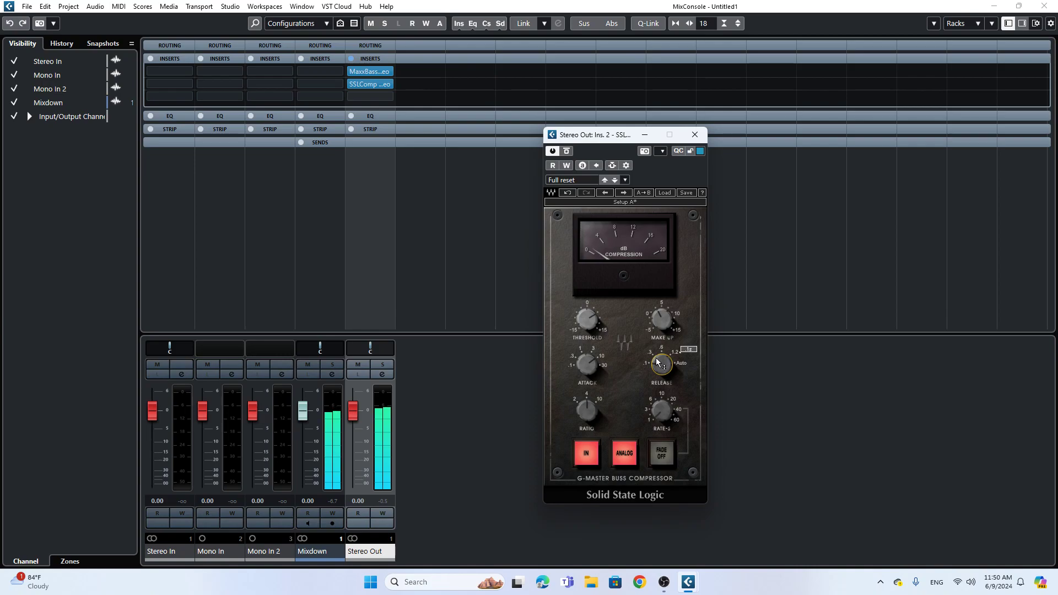
Step: Fine-tune the SSL compressor's threshold and close the plug-in
left_click_drag(586, 318, 585, 314)
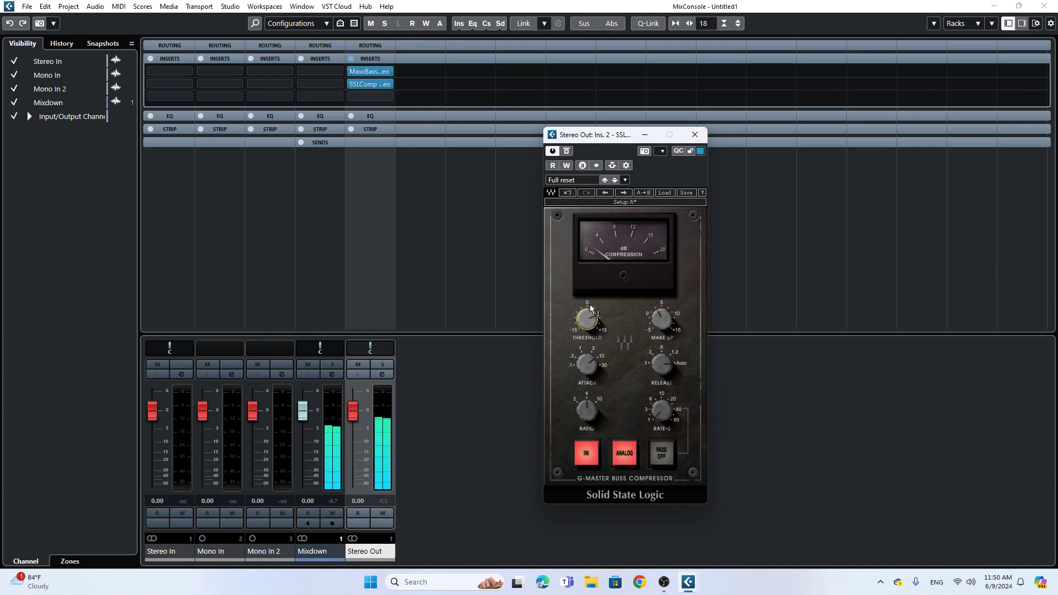
left_click_drag(587, 320, 587, 321)
left_click(695, 134)
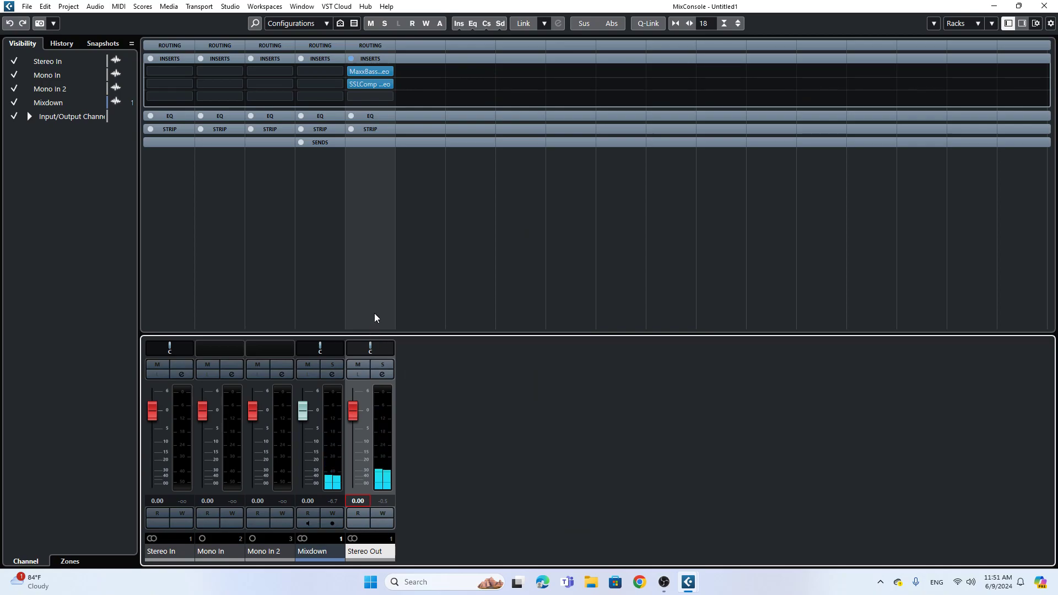
Step: Insert FabFilter Pro-Q 2 in the third insert slot of Stereo Out and turn off the channel's solo
left_click(375, 99)
left_click(623, 404)
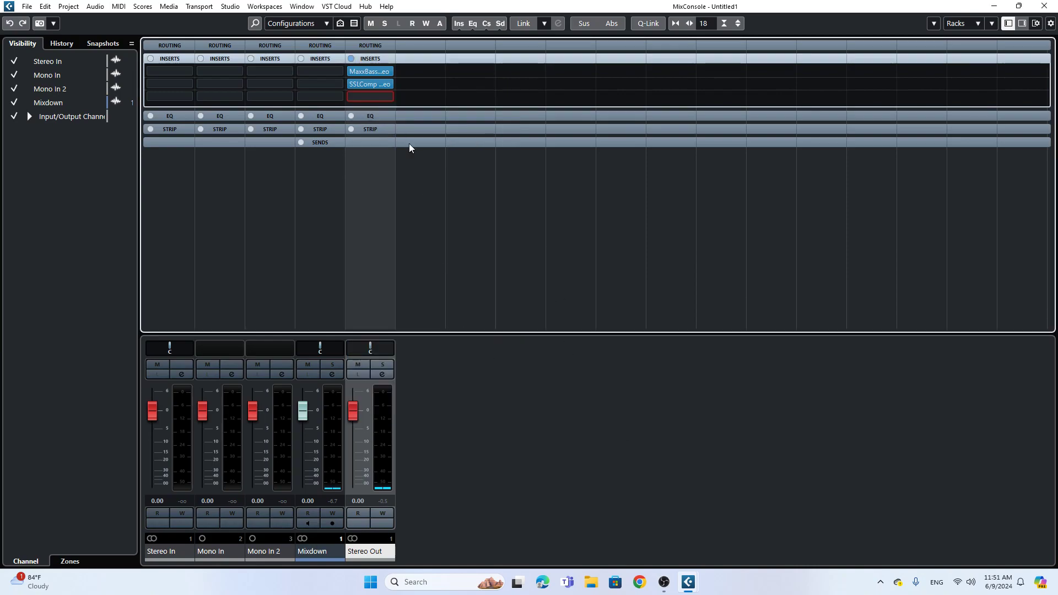
left_click(376, 98)
left_click(370, 241)
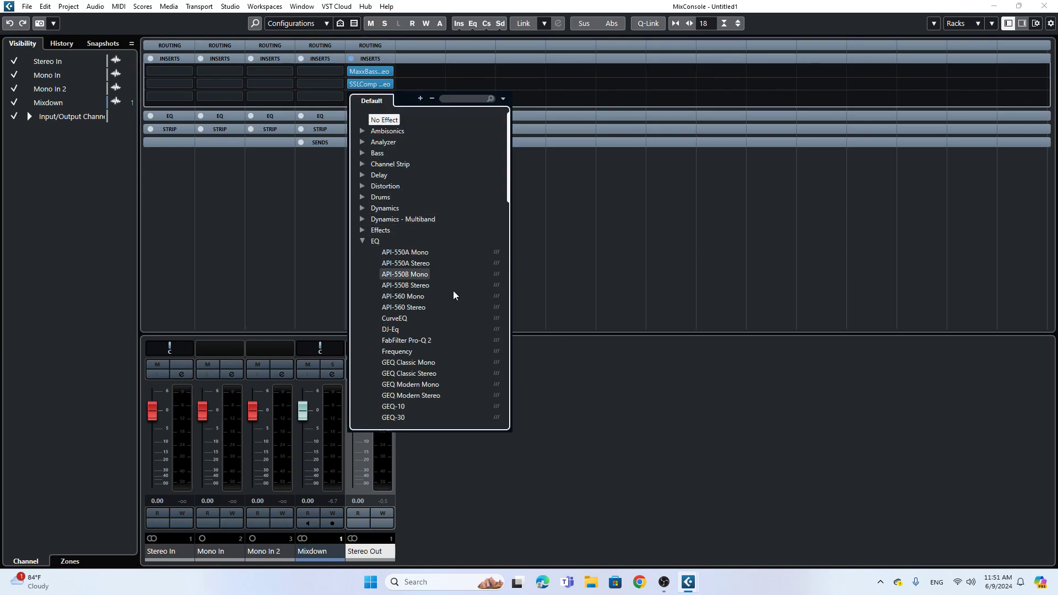
left_click(407, 340)
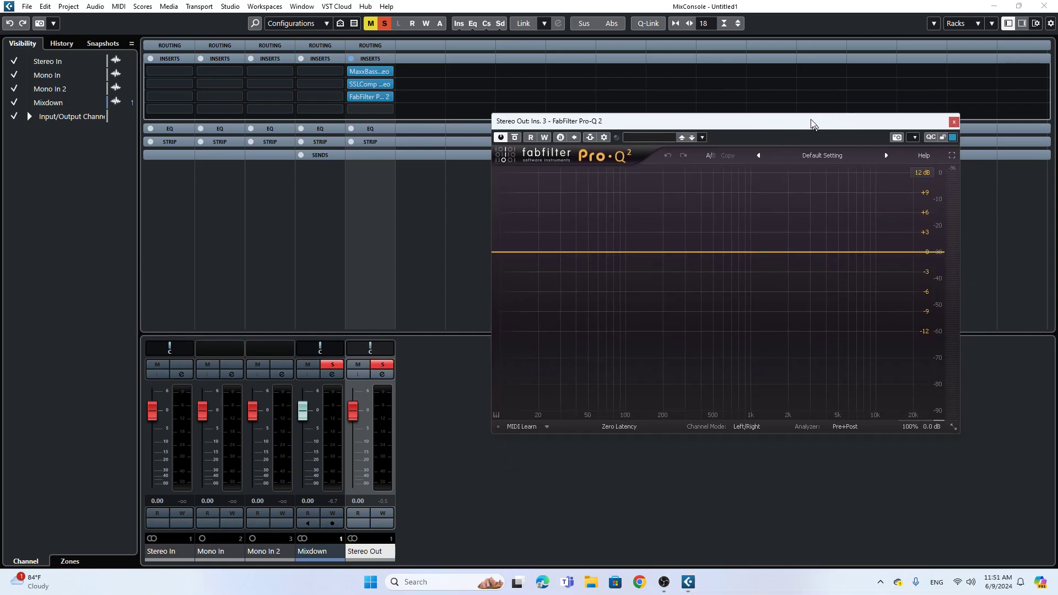
left_click_drag(811, 127, 794, 207)
left_click(385, 364)
Step: During playback, shape Pro-Q 2 with a 1.08 dB cut at 843 Hz and gentle boosts near 3.56 kHz and 9.34 kHz
key("space")
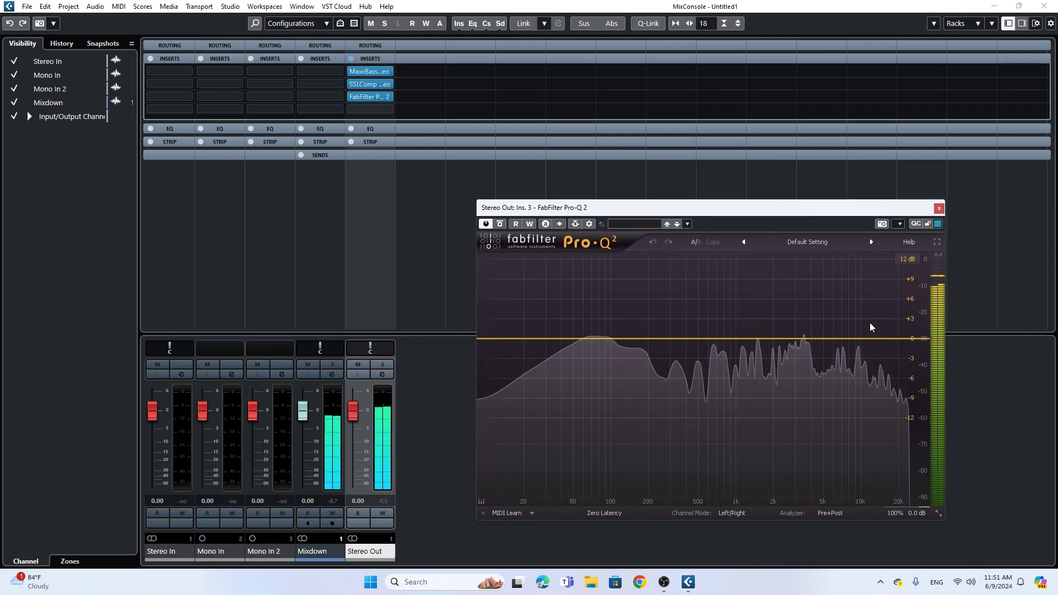
left_click_drag(770, 338, 727, 346)
left_click_drag(802, 338, 861, 325)
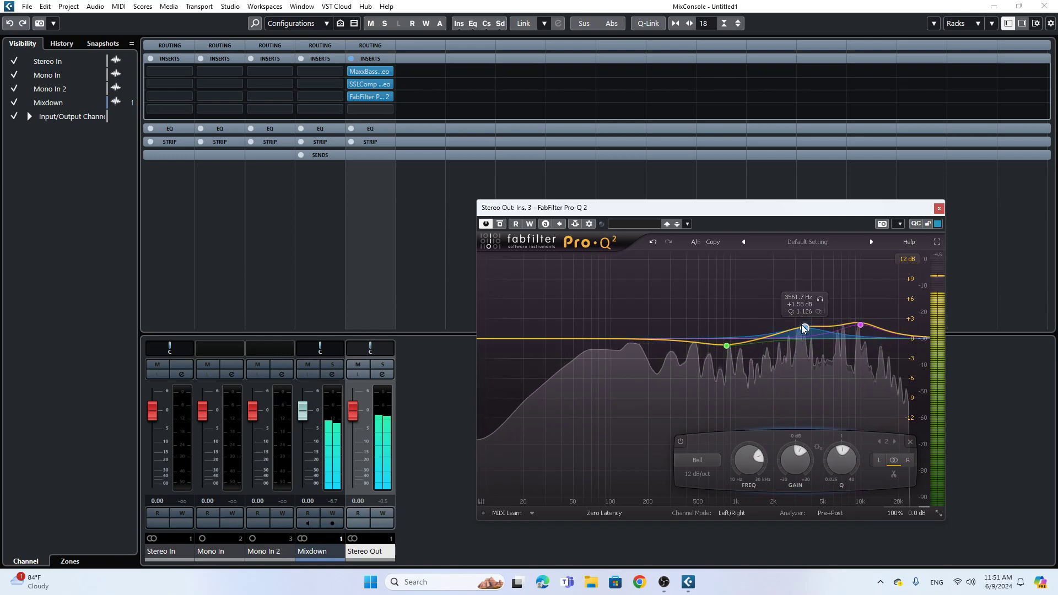
left_click(726, 345)
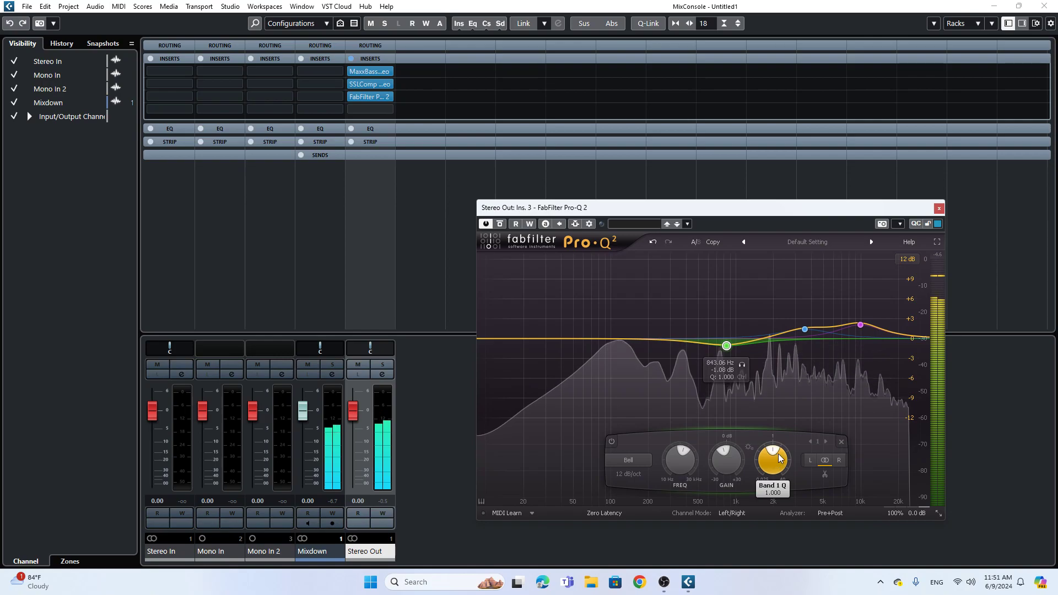
left_click_drag(804, 330, 804, 325)
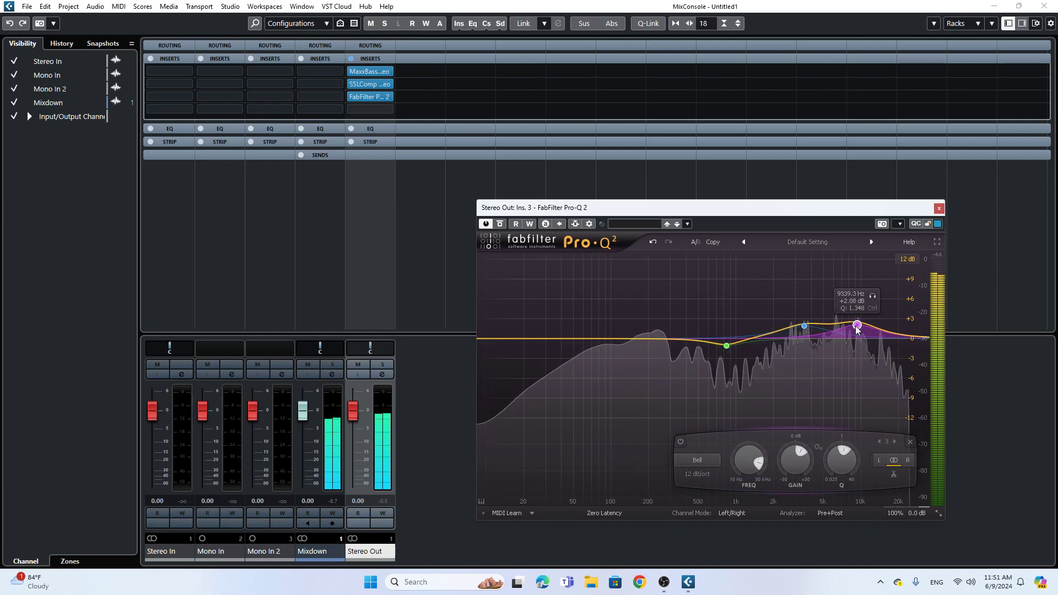
Step: Add two narrow bell cuts in Pro-Q 2, at about 106 Hz and just below 200 Hz
left_click_drag(639, 338, 618, 373)
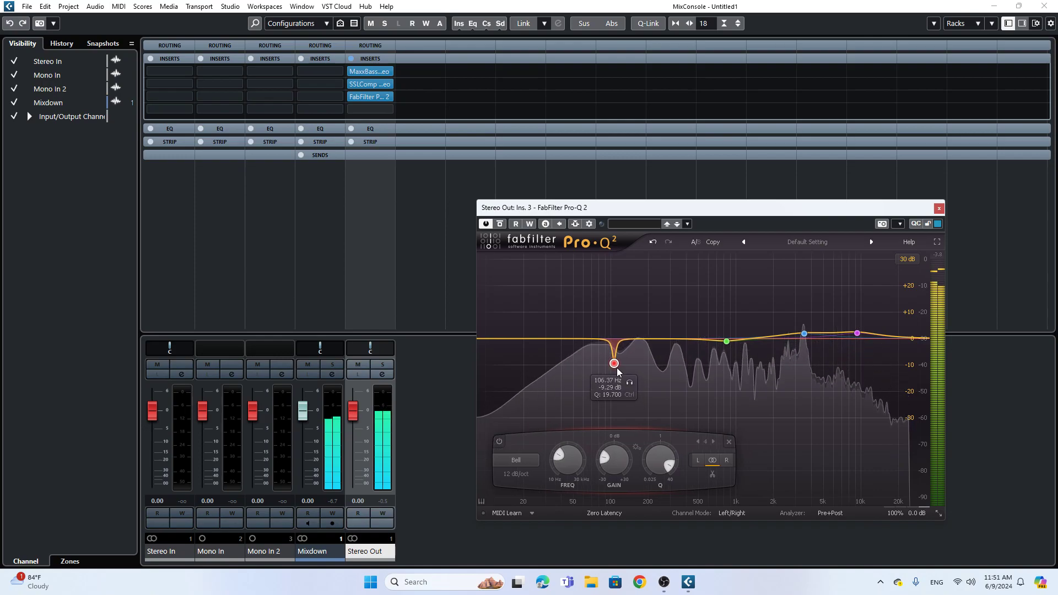
left_click_drag(675, 467, 612, 457)
mouse_move(634, 339)
left_mouse_down()
mouse_move(646, 275)
mouse_move(645, 349)
left_mouse_up()
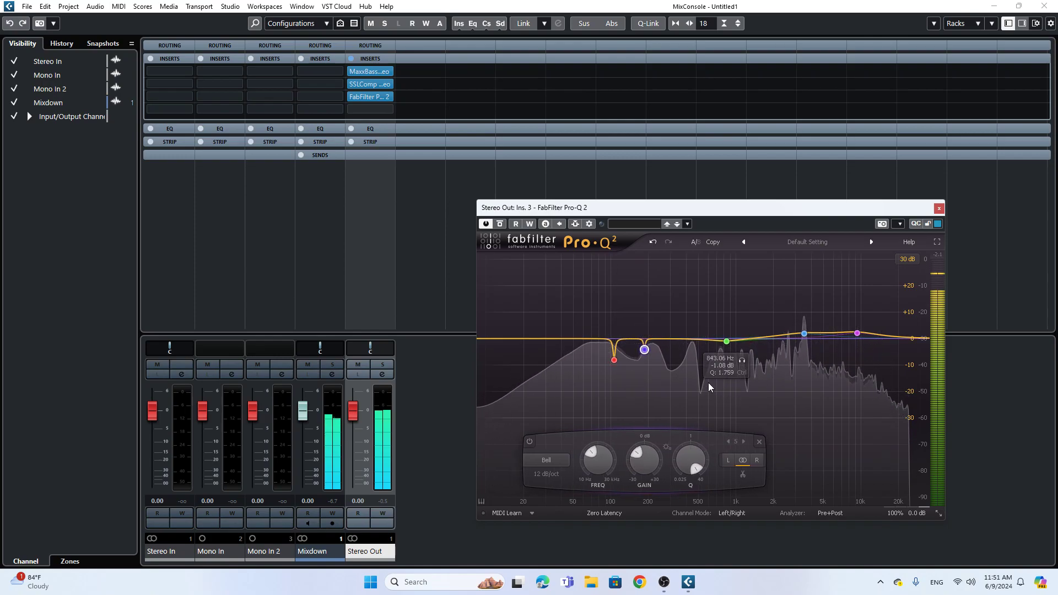
Step: Add a gentle bell boost near 45 Hz in Pro-Q 2, close it, and compare playback with the Stereo Out inserts bypassed and active
left_click_drag(581, 339, 558, 323)
mouse_move(553, 321)
left_mouse_down()
mouse_move(586, 319)
mouse_move(570, 333)
left_mouse_up()
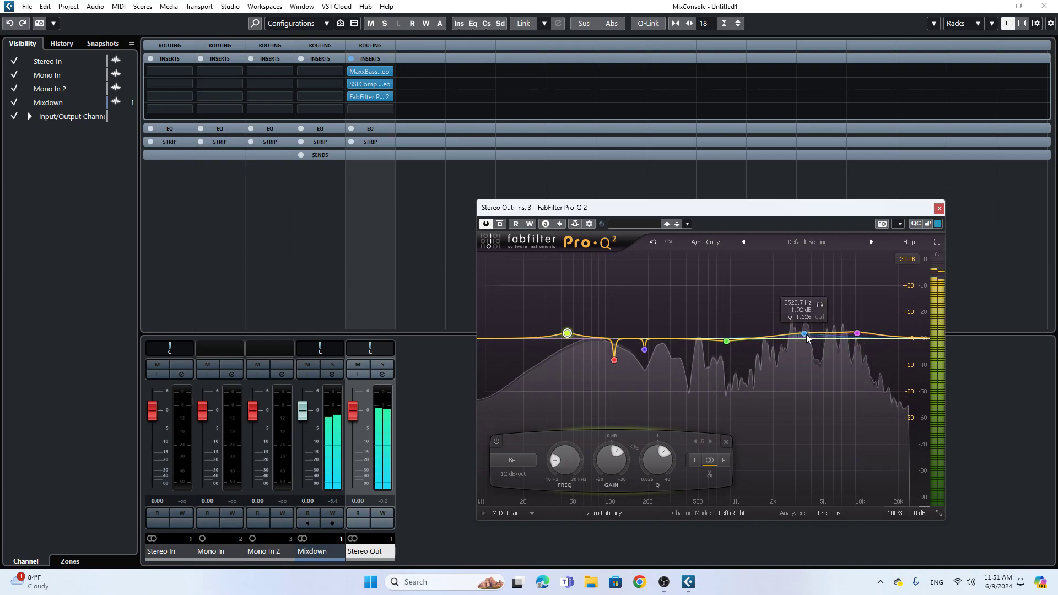
left_click(939, 209)
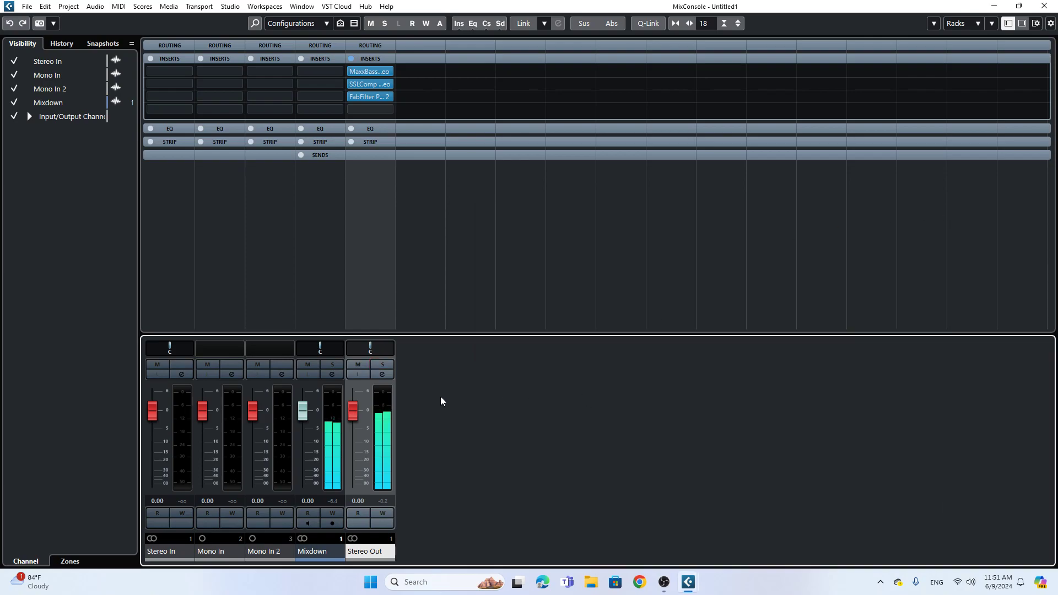
left_click(352, 59)
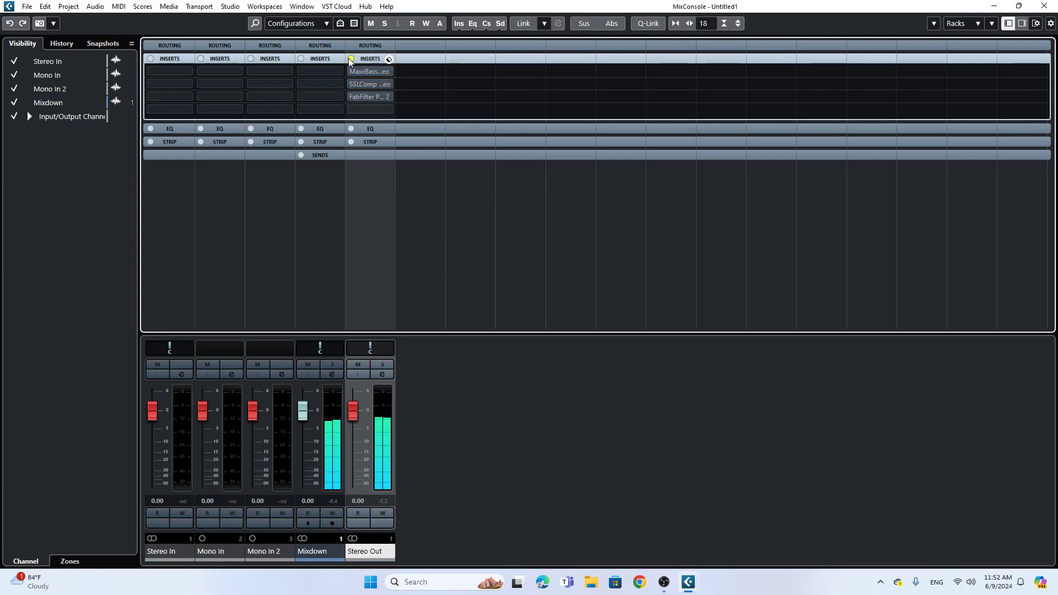
left_click(351, 59)
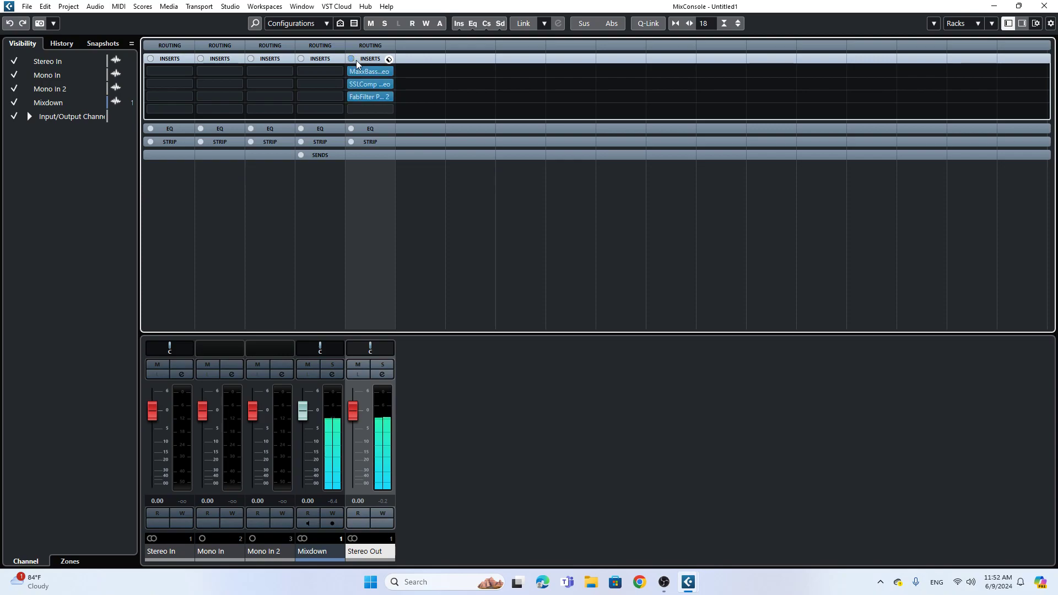
Step: Insert StereoEnhancer in the fourth slot of Stereo Out, set its width to 149 %, and compare playback with the inserts bypassed
left_click(369, 109)
left_click(386, 375)
left_click(405, 363)
left_click_drag(600, 189, 599, 180)
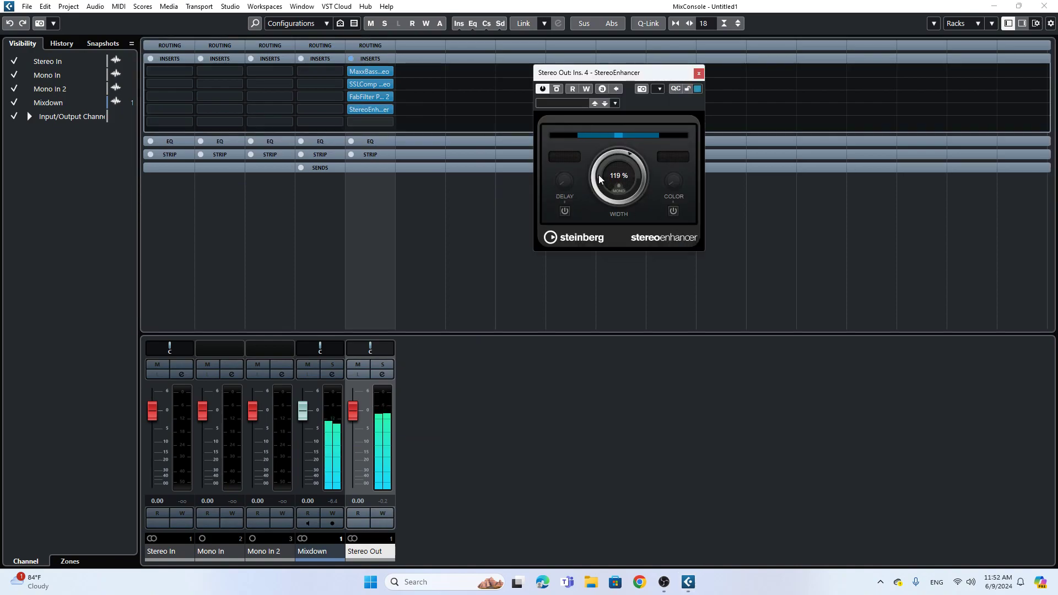
left_click(698, 74)
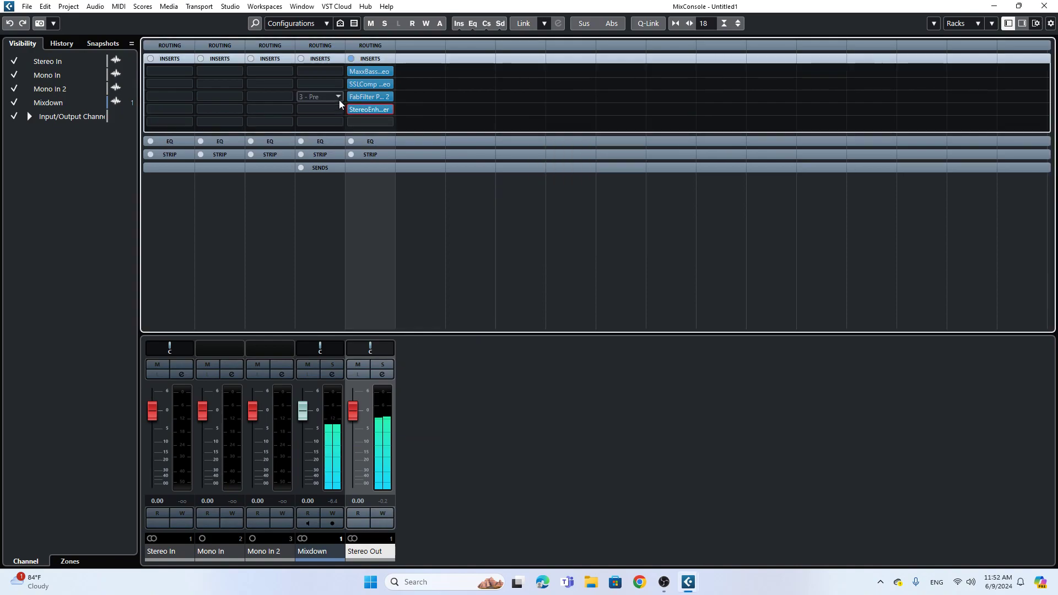
left_click(352, 59)
left_click(353, 59)
Step: Insert the L2 Stereo limiter in the fifth insert slot of Stereo Out
left_click(370, 121)
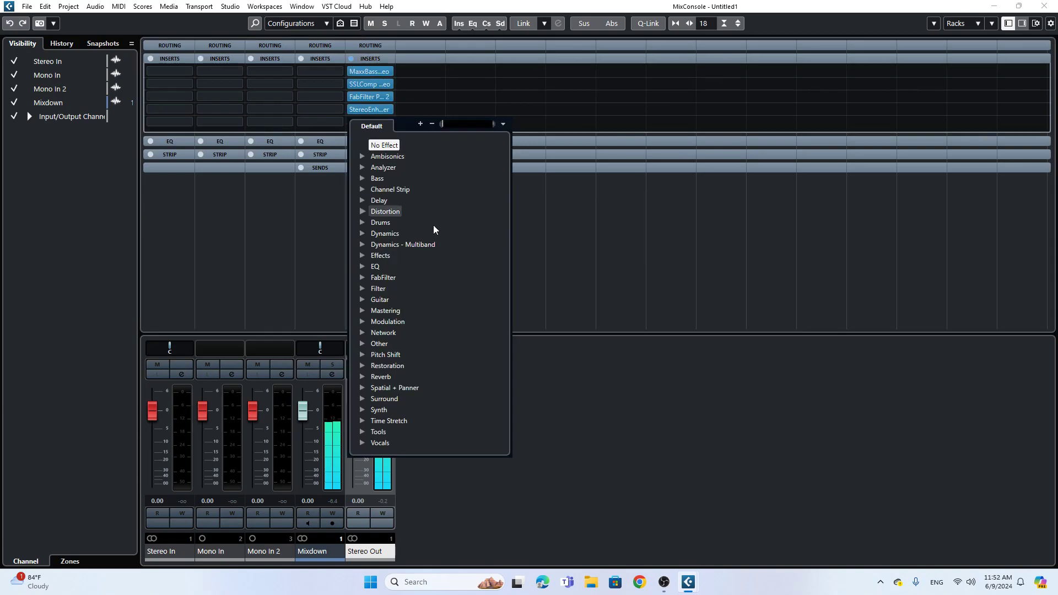
left_click(362, 234)
scroll(394, 331, "down", 5)
left_click(396, 379)
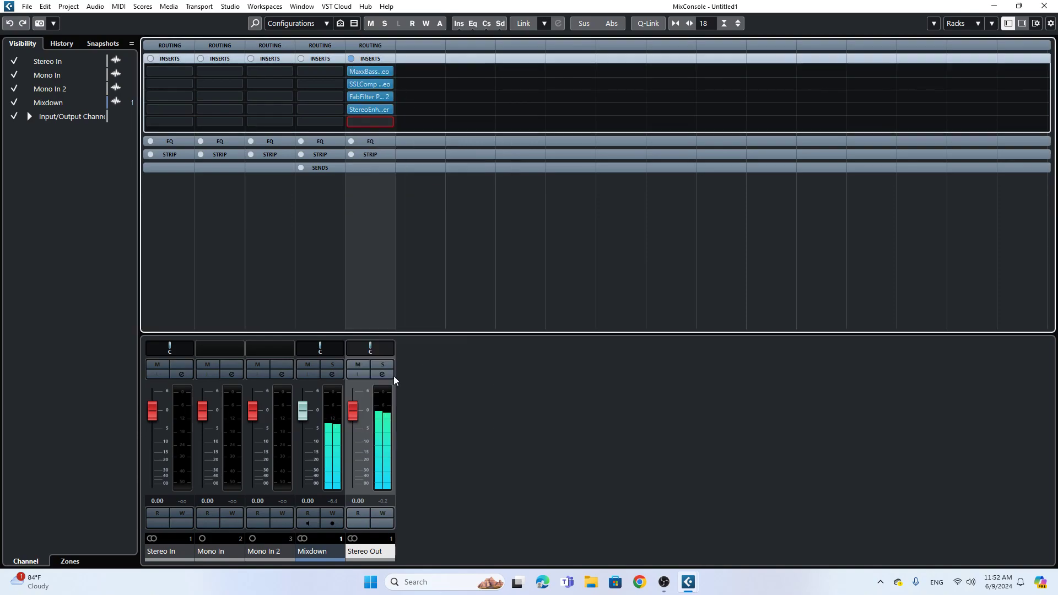
Step: Insert the WLM Plus Stereo loudness meter in the sixth slot of Stereo Out and arrange its window beside L2
left_click(361, 136)
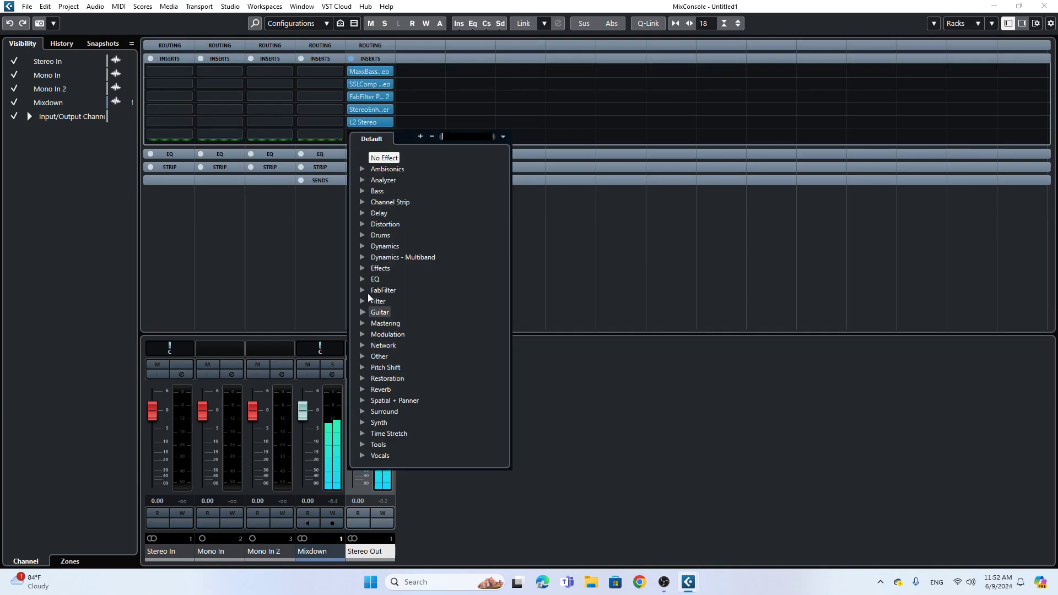
left_click(368, 181)
left_click(406, 323)
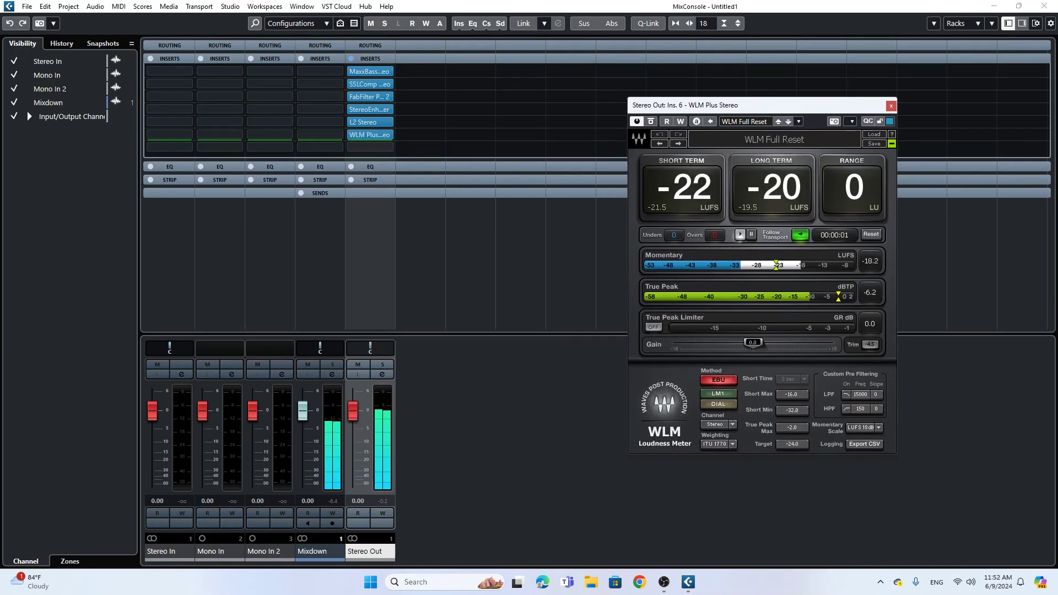
left_click_drag(711, 104, 749, 100)
left_click_drag(510, 243, 584, 340)
left_click_drag(717, 100, 753, 100)
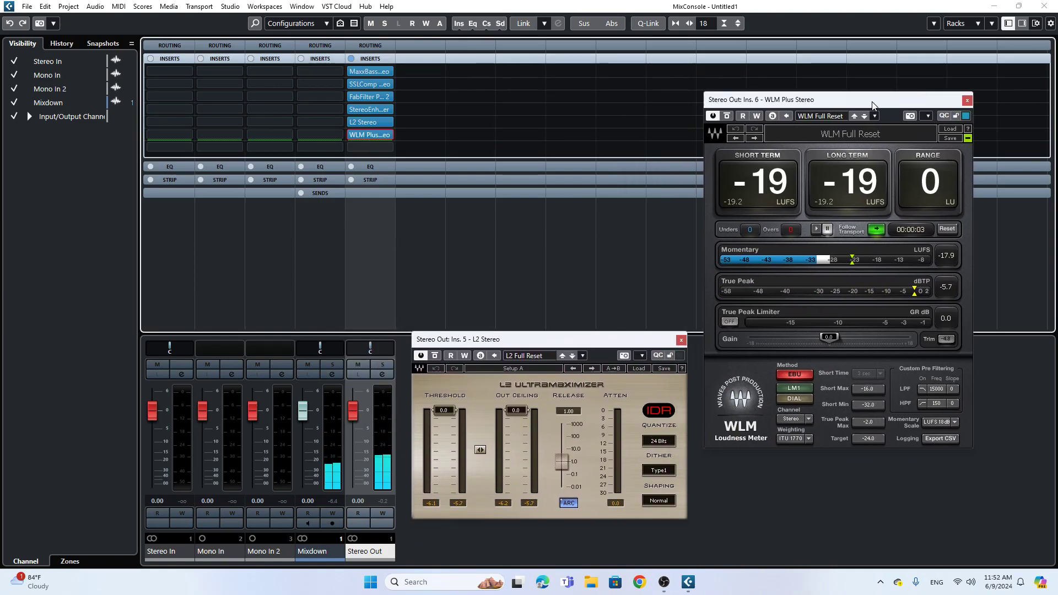
Step: Review the settings of the MaxxBass, SSL compressor, Pro-Q 2 and StereoEnhancer inserts one by one, closing each after viewing
left_click(366, 71)
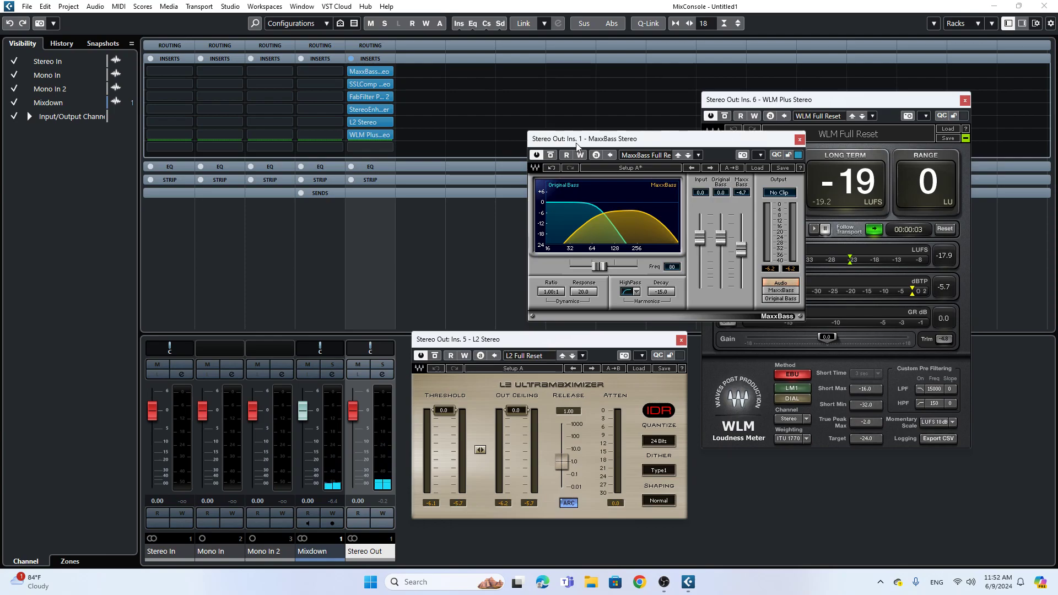
left_click_drag(630, 142, 534, 145)
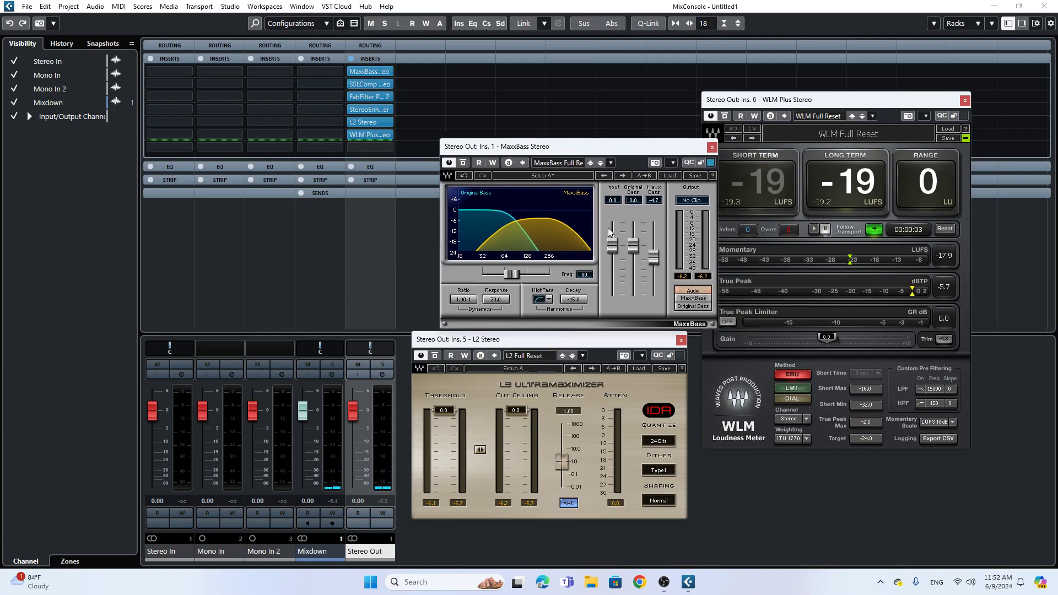
left_click_drag(556, 154, 504, 127)
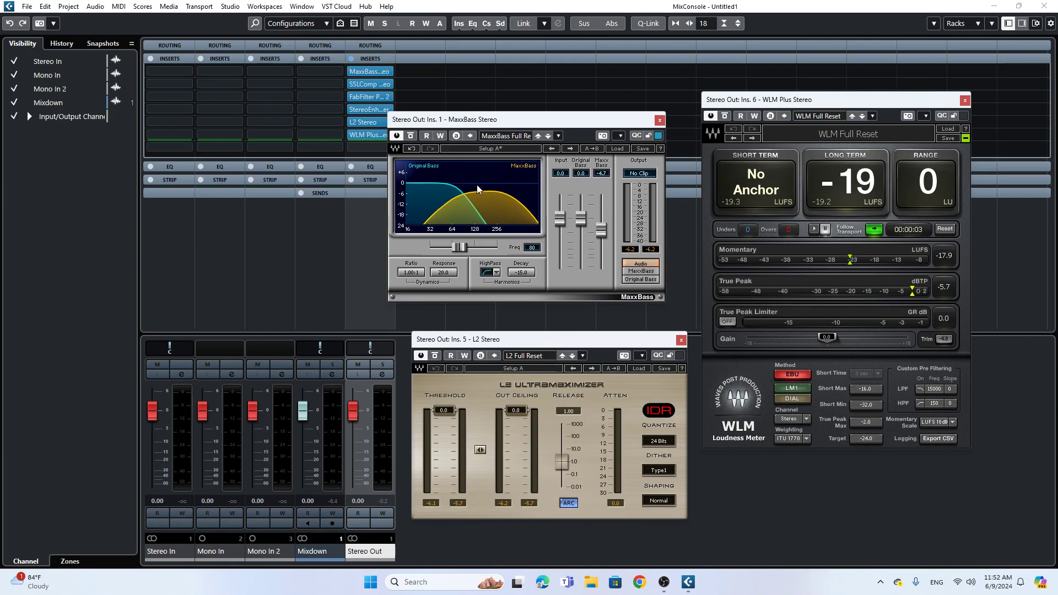
left_click(658, 121)
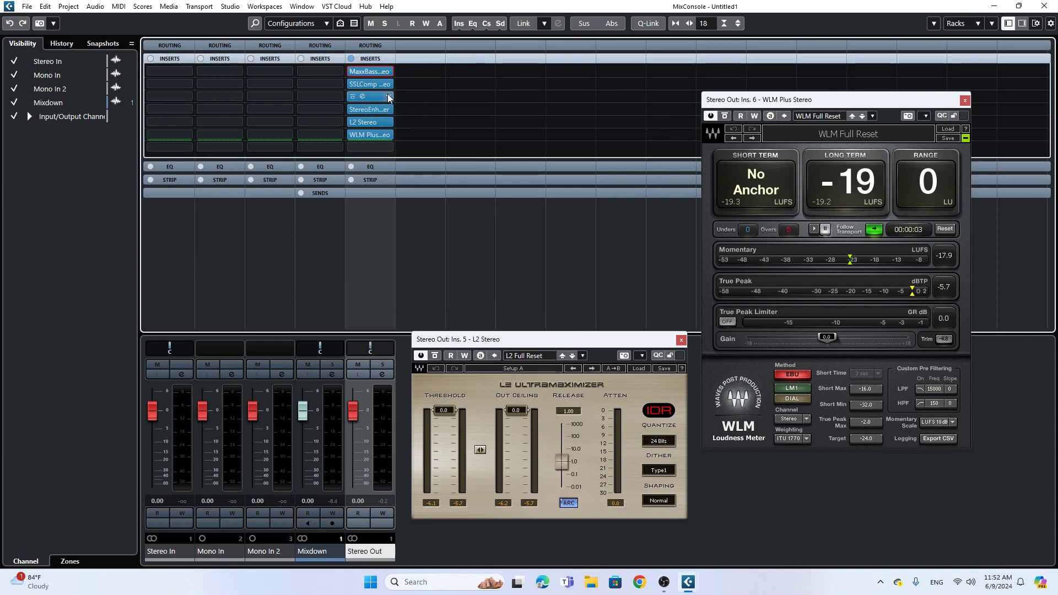
left_click(370, 84)
left_click_drag(625, 143, 532, 67)
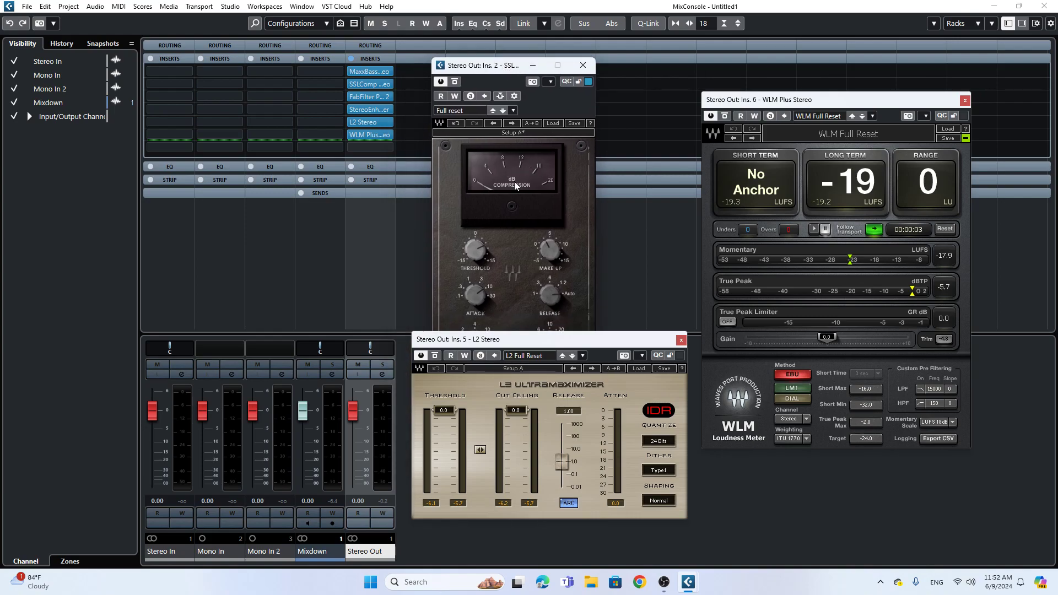
left_click(582, 65)
left_click(369, 96)
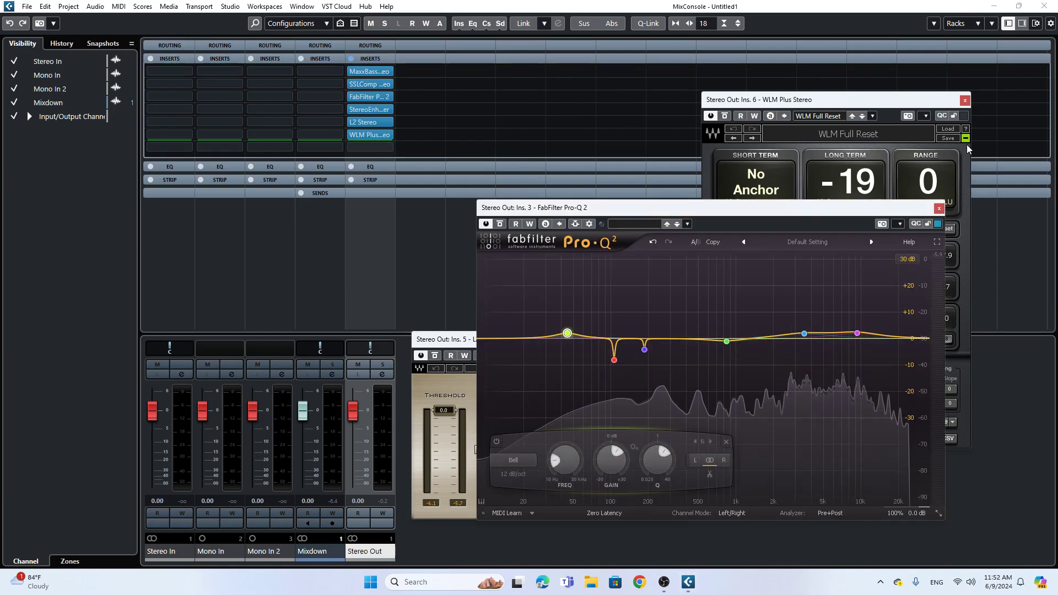
left_click(938, 208)
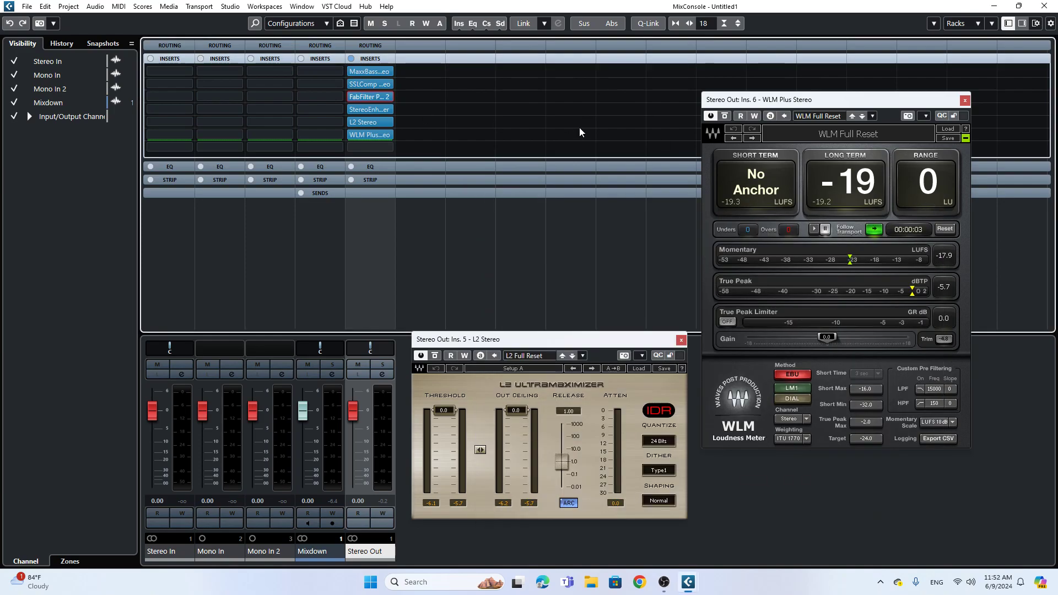
left_click(369, 110)
left_click_drag(624, 76, 541, 99)
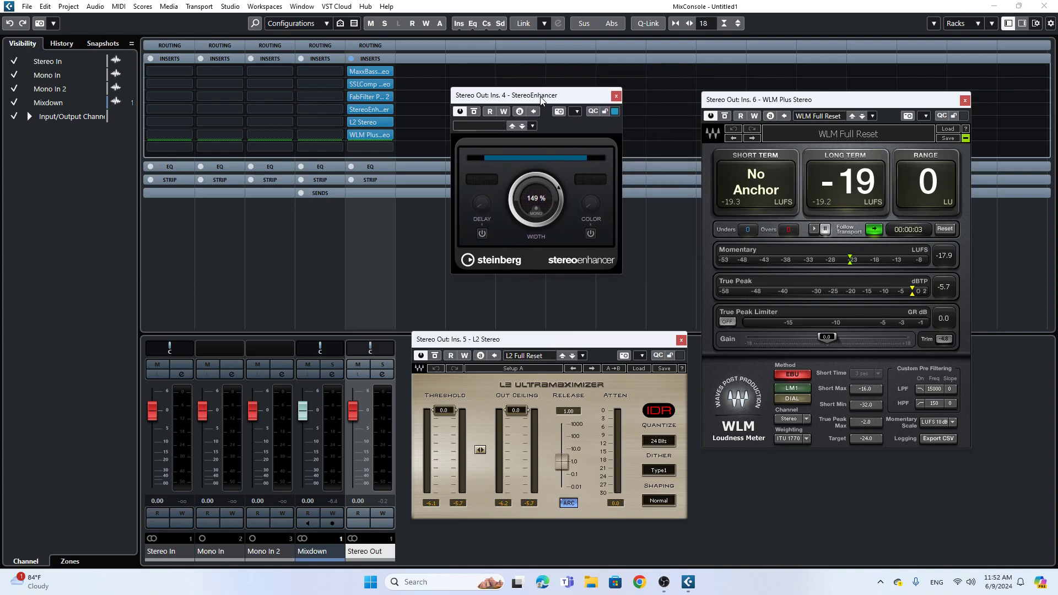
left_click(614, 96)
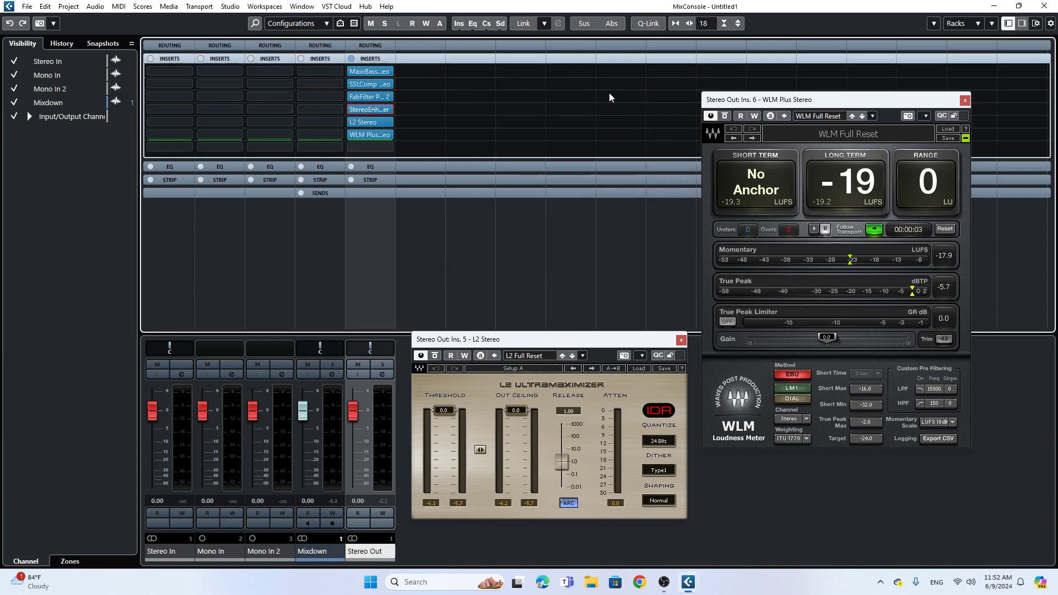
Step: Reopen the L2 Stereo limiter and place its window next to the WLM loudness meter
left_click(368, 123)
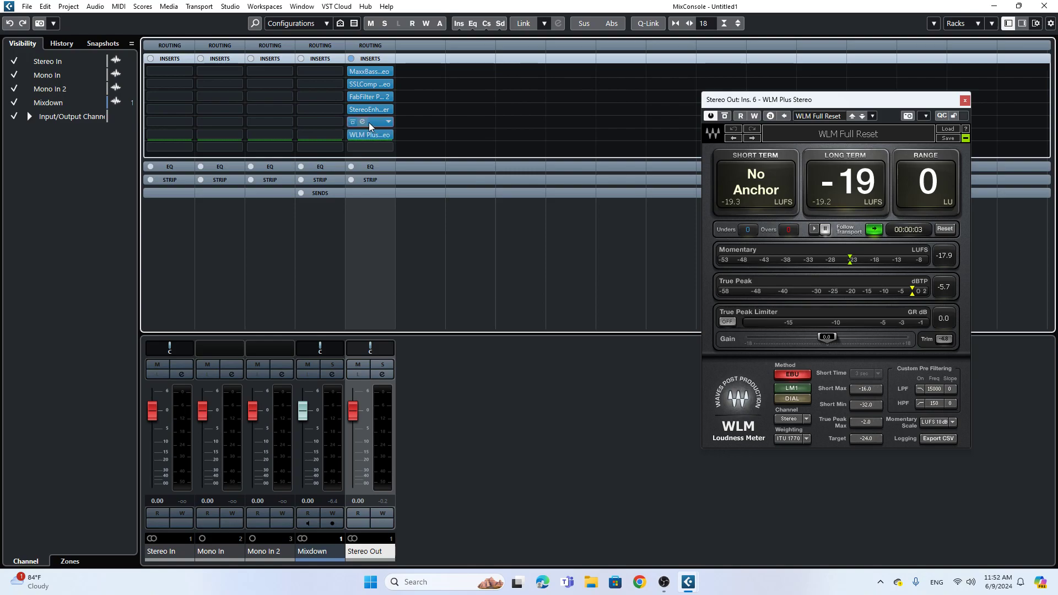
left_click(369, 124)
left_click_drag(558, 341, 578, 202)
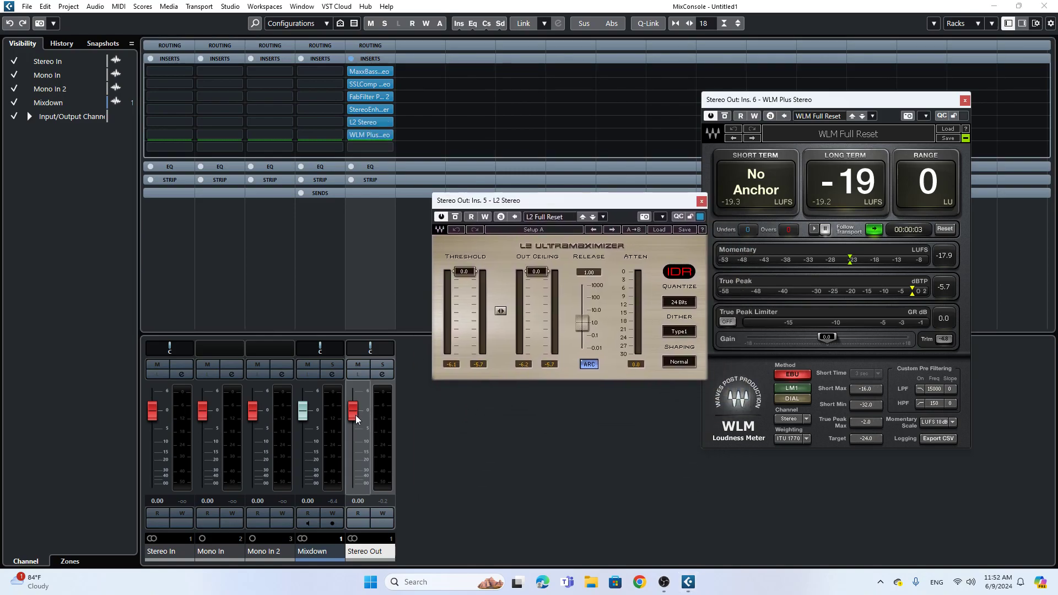
Step: Raise the Stereo Out fader to 6.02 dB and reset it to 0
left_click_drag(350, 418, 411, 309)
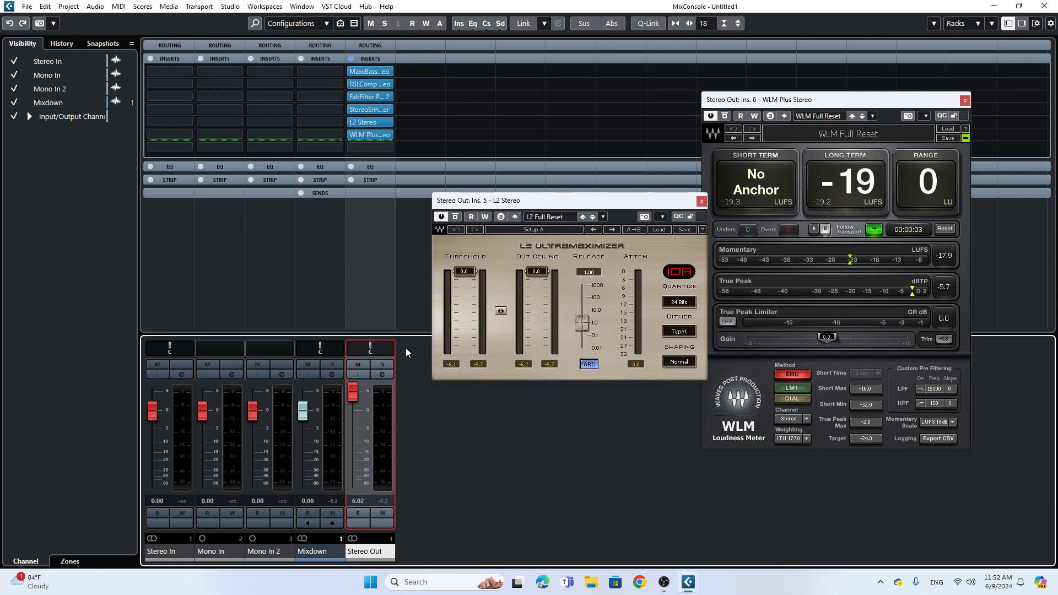
double_click(354, 499)
type("0")
key("Return")
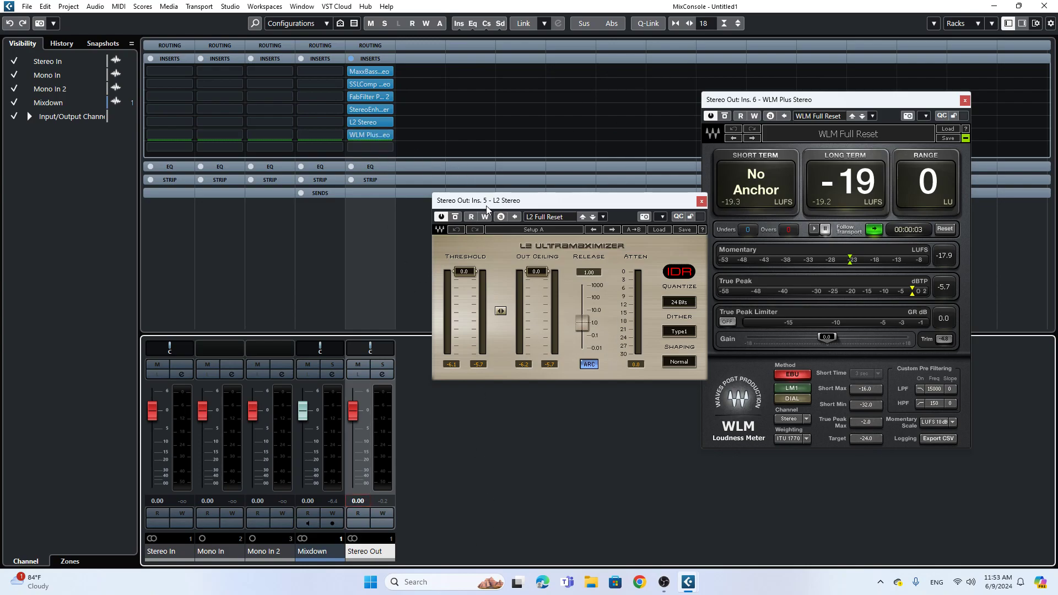
Step: Set the L2 out ceiling to -0.3 dB, briefly test playback, and move the WLM meter clear of the limiter
left_click_drag(485, 209, 480, 209)
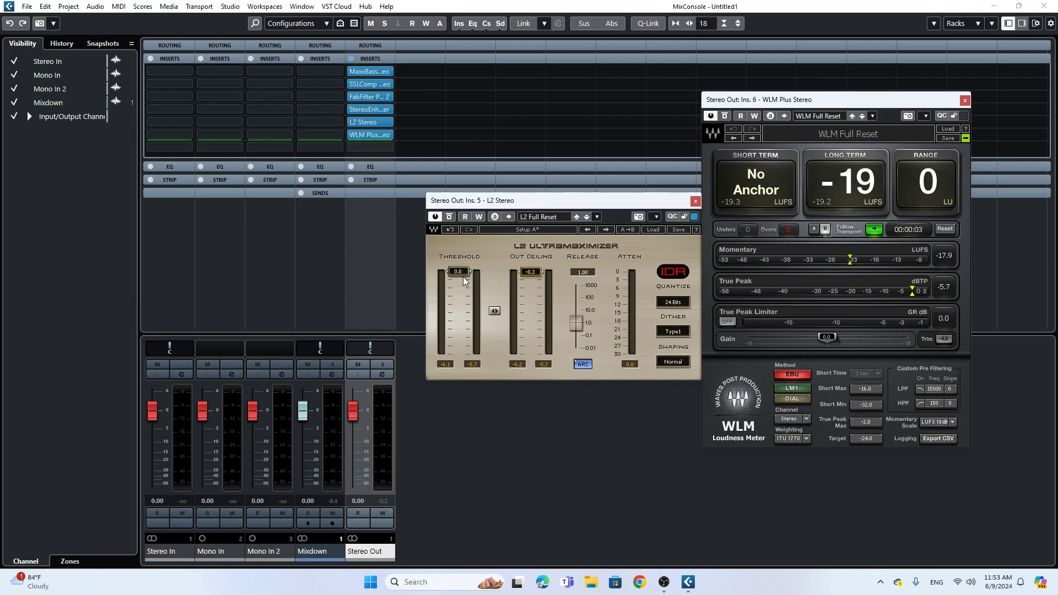
key("space")
key("space")
left_click_drag(835, 109, 852, 95)
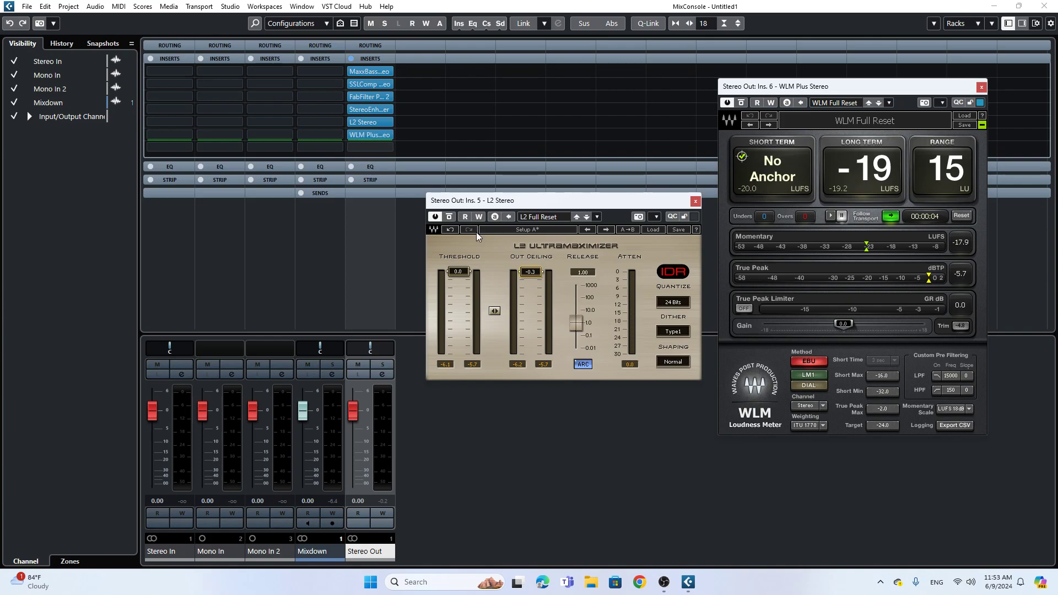
Step: During playback, lower the L2 threshold to -10.0 dB against the WLM loudness meter
key("space")
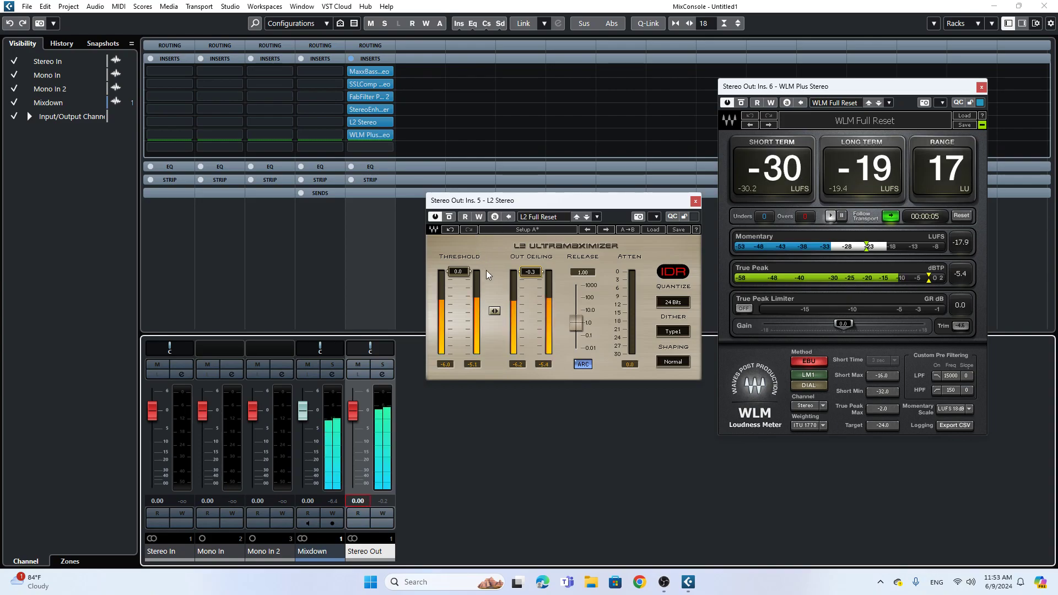
key("space")
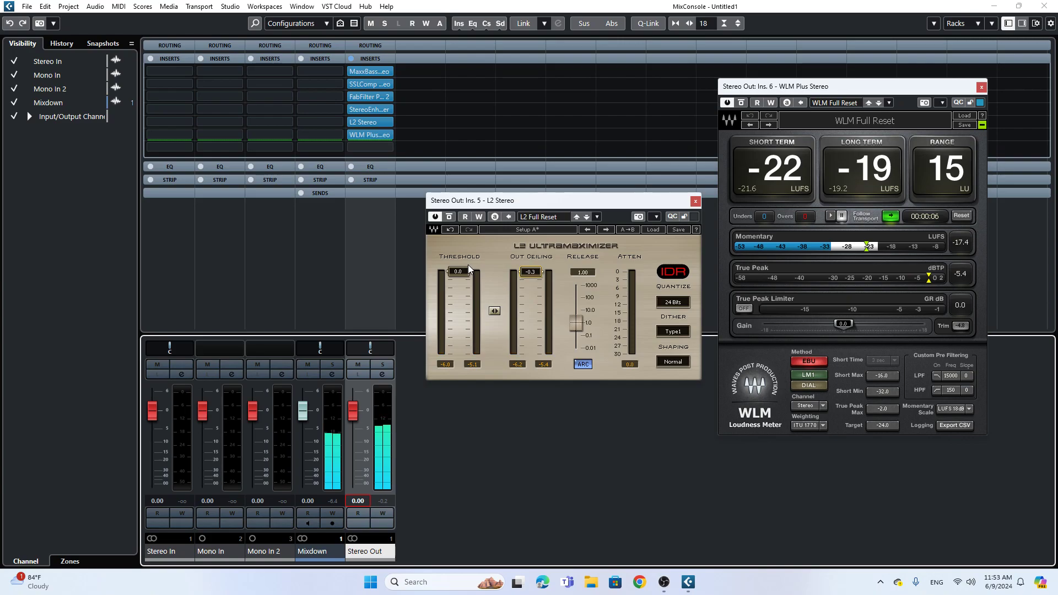
key("space")
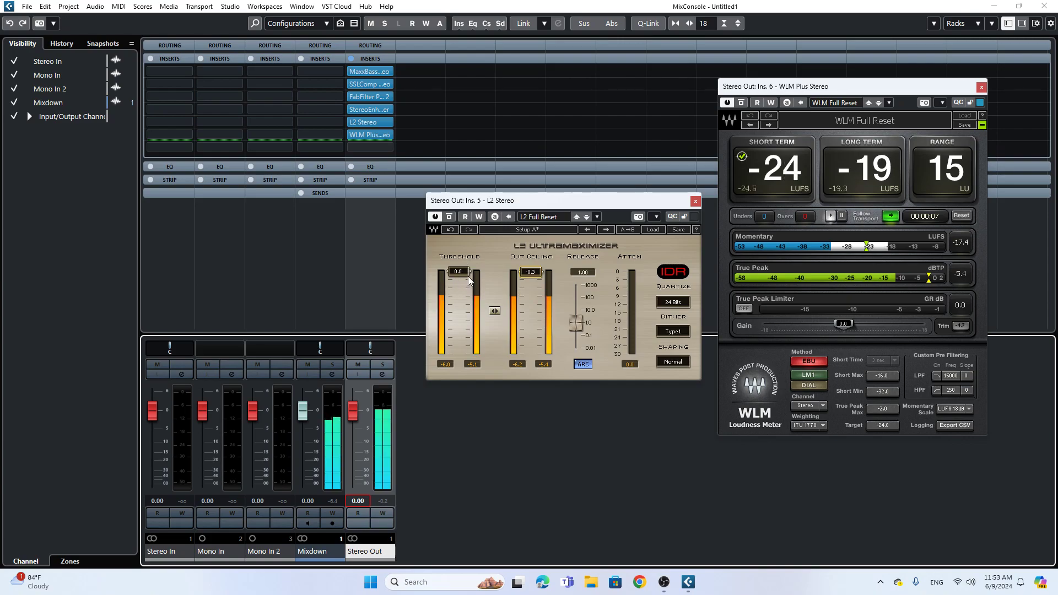
left_click_drag(469, 269, 461, 302)
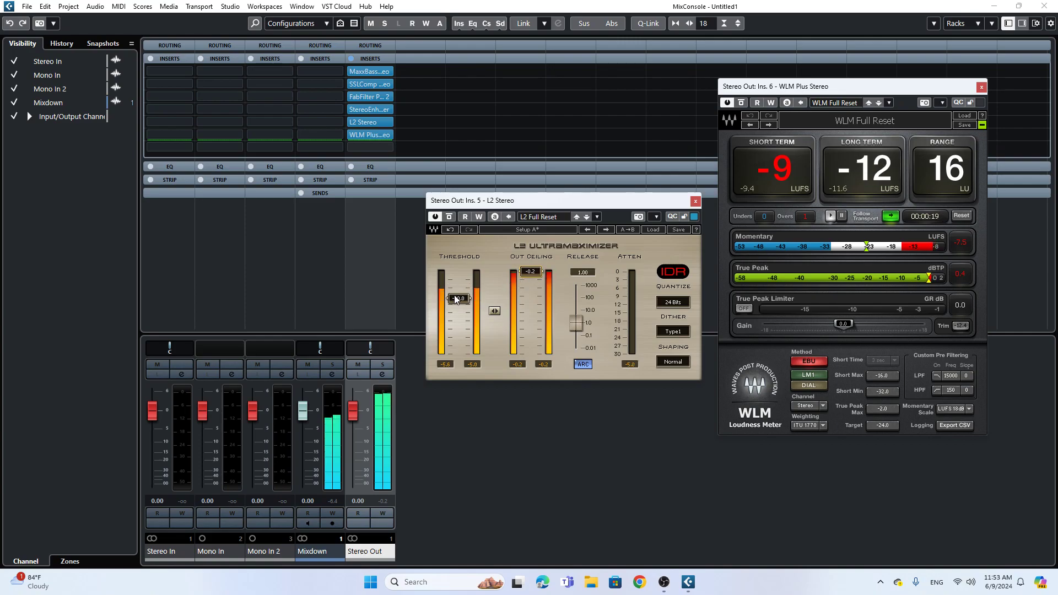
left_click_drag(458, 298, 458, 298)
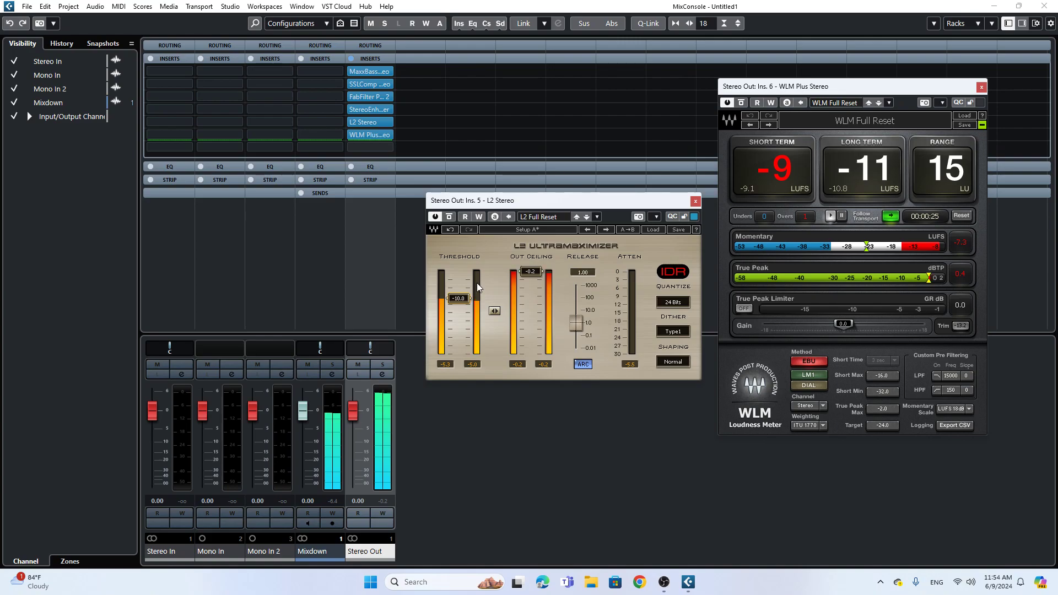
Step: Set the L2 out ceiling to -0.4 dB, then return to the project window with both plug-in windows moved off the waveform
left_click_drag(606, 207, 618, 202)
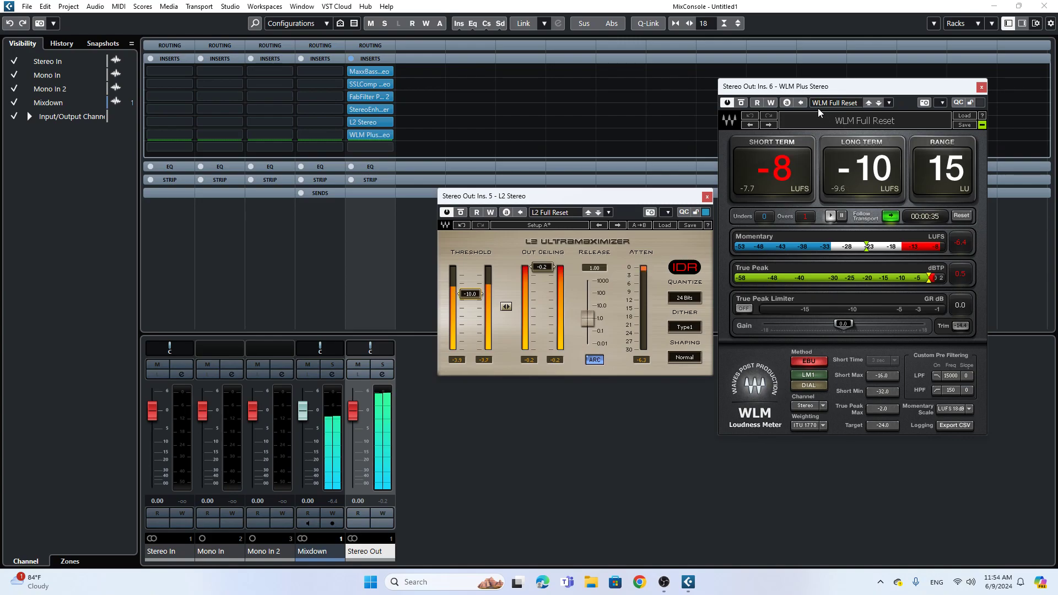
scroll(547, 270, "down", 2)
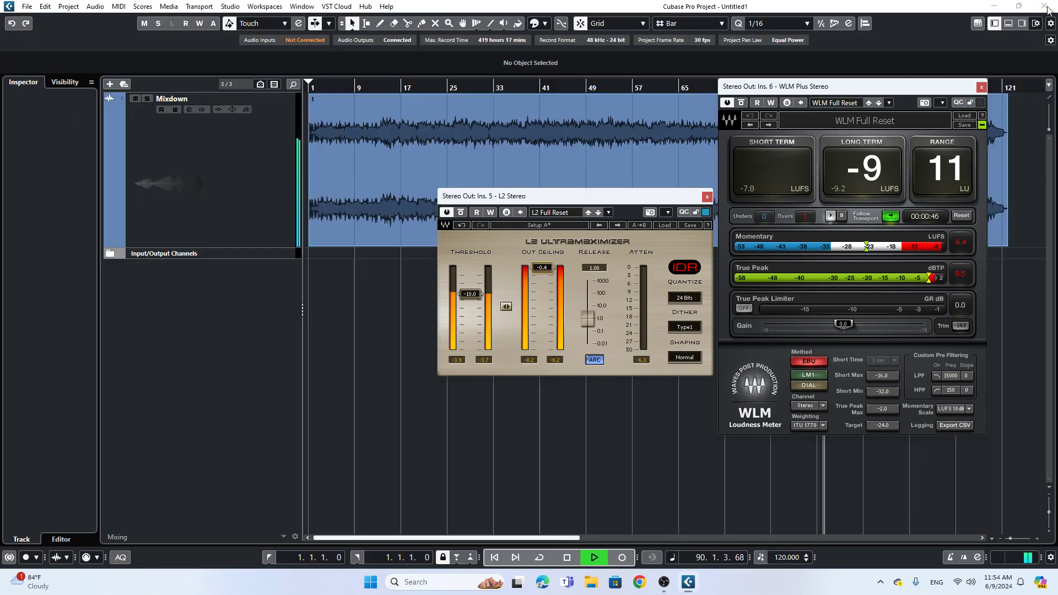
left_click(1045, 6)
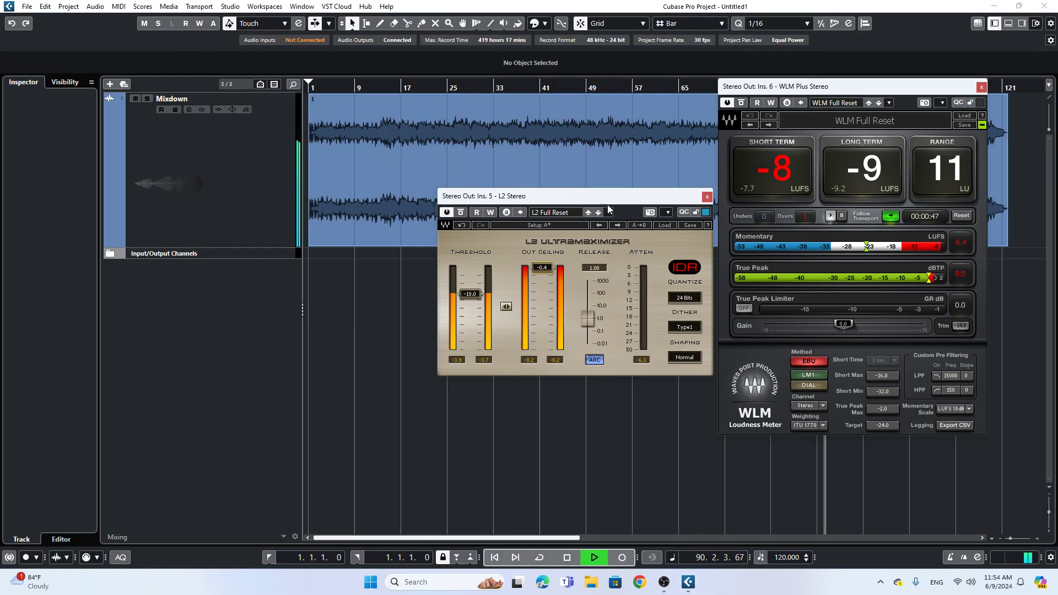
left_click_drag(829, 93, 819, 215)
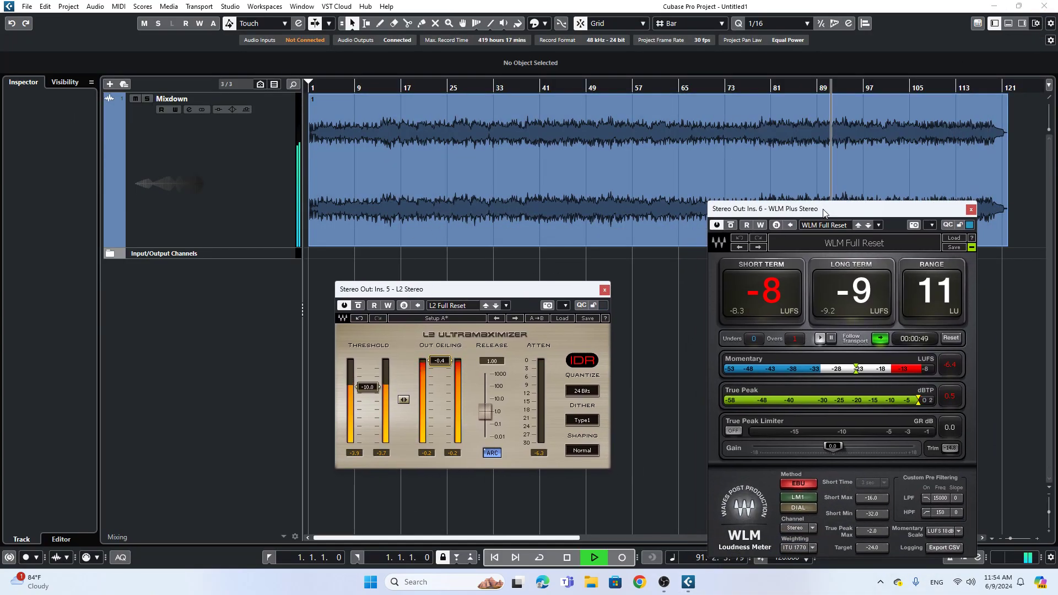
Step: Place the meter and limiter windows side by side, reset the WLM meter and check the loudness during playback before stopping
left_click_drag(572, 288, 600, 259)
left_click_drag(800, 208, 285, 54)
left_click_drag(507, 251, 643, 253)
left_click(436, 183)
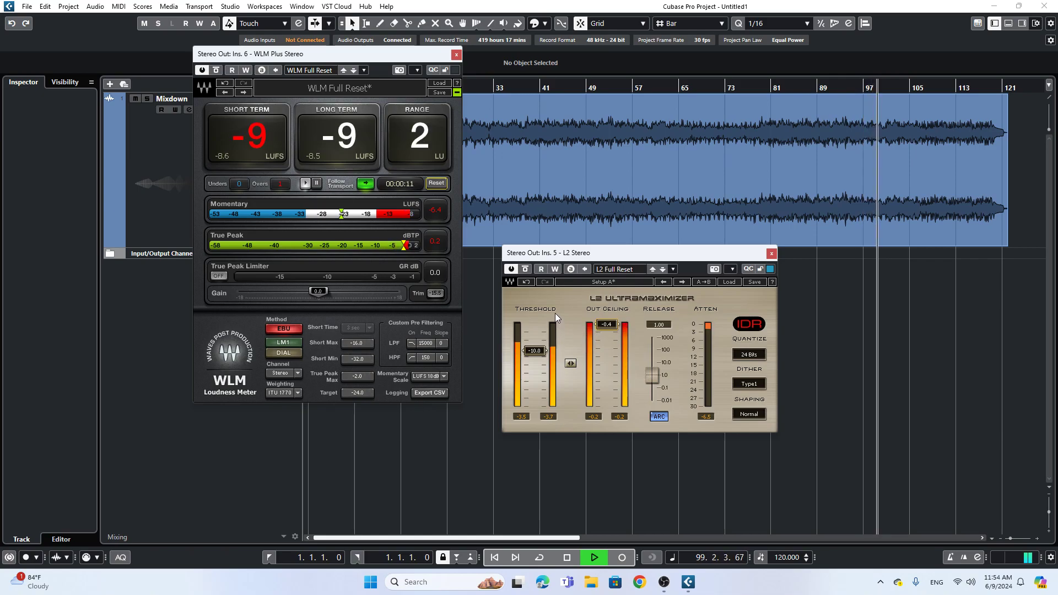
left_click_drag(527, 354, 527, 353)
left_click_drag(369, 53, 319, 164)
left_click_drag(534, 350, 534, 351)
key("space")
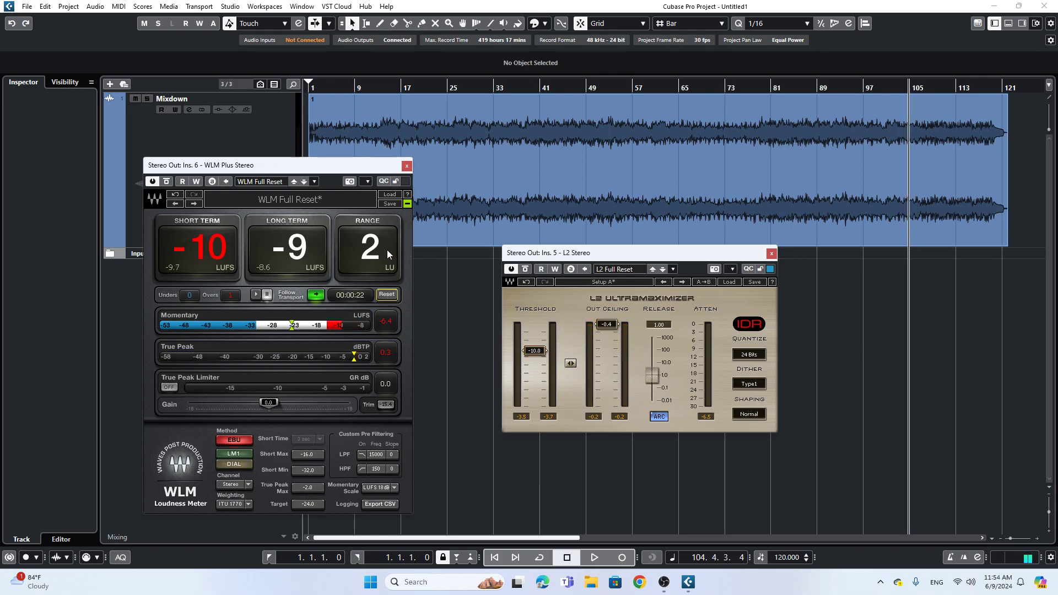
Step: Play the mix once more, close the WLM meter and L2 limiter windows, and stop playback
left_click(866, 157)
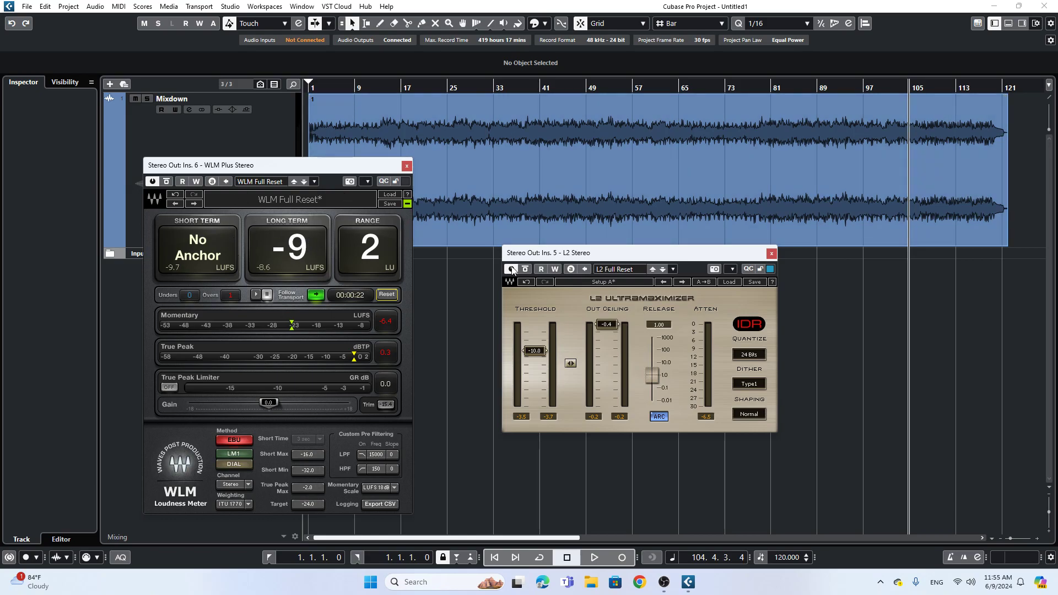
left_click_drag(629, 258, 563, 269)
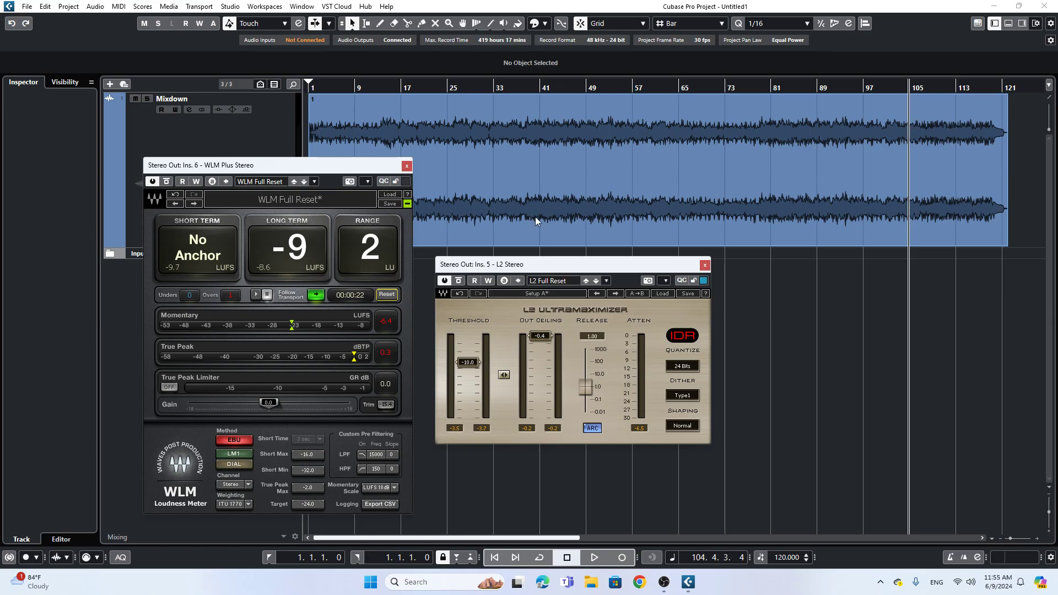
key("space")
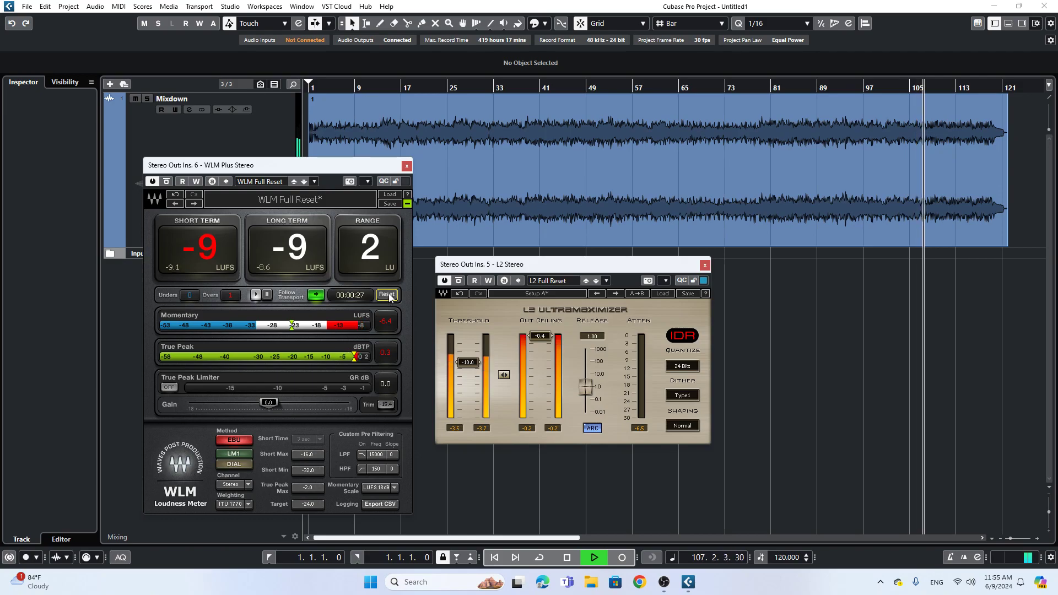
left_click_drag(319, 165, 280, 211)
left_click_drag(488, 265, 545, 277)
left_click_drag(356, 211, 388, 247)
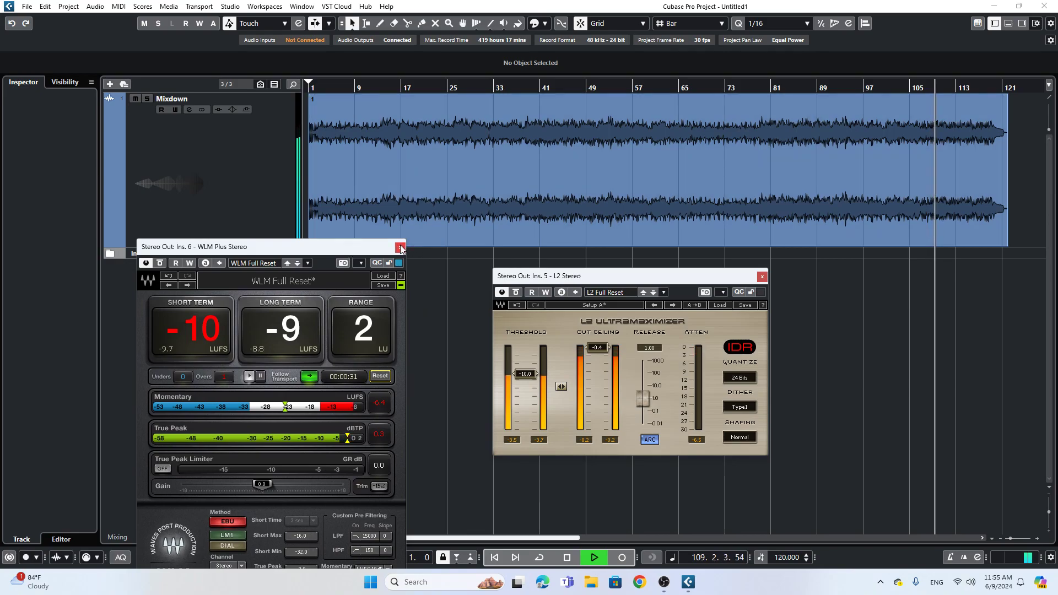
left_click(401, 248)
left_click_drag(632, 277, 576, 277)
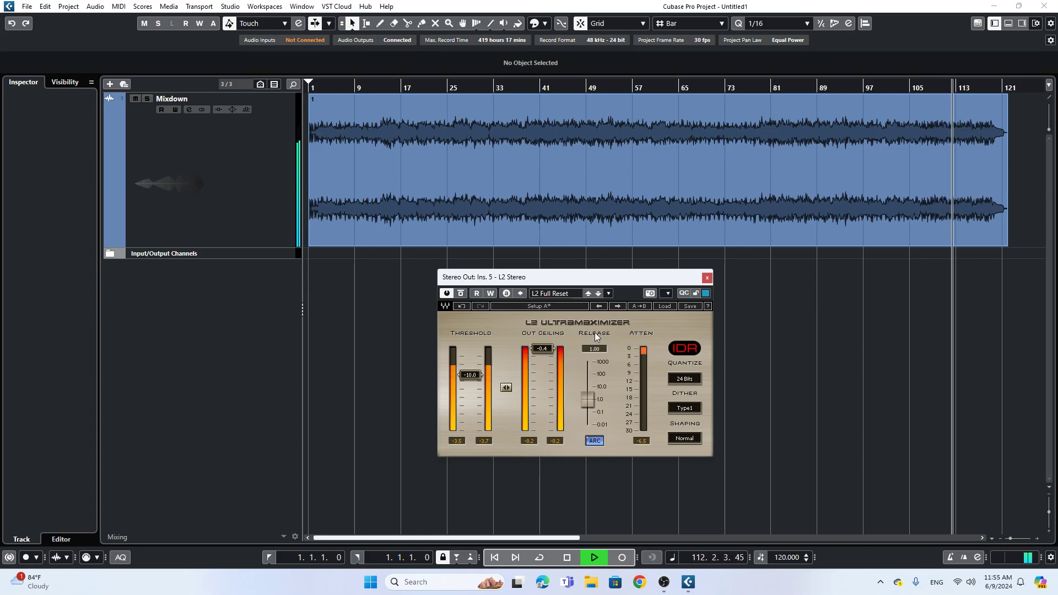
left_click(707, 278)
key("space")
Step: Set the locators around the first Mixdown event, from bar 1 to bar 122, and open the audio mixdown export
mouse_move(310, 83)
left_mouse_down()
mouse_move(979, 141)
mouse_move(1013, 151)
mouse_move(1008, 158)
left_mouse_up()
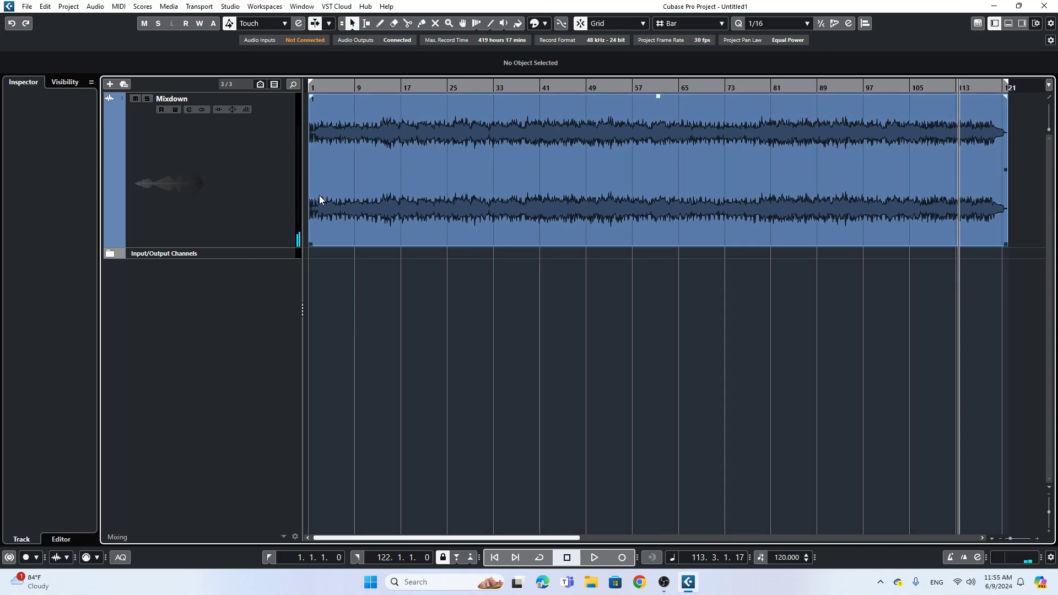
left_click(359, 176)
left_click(27, 6)
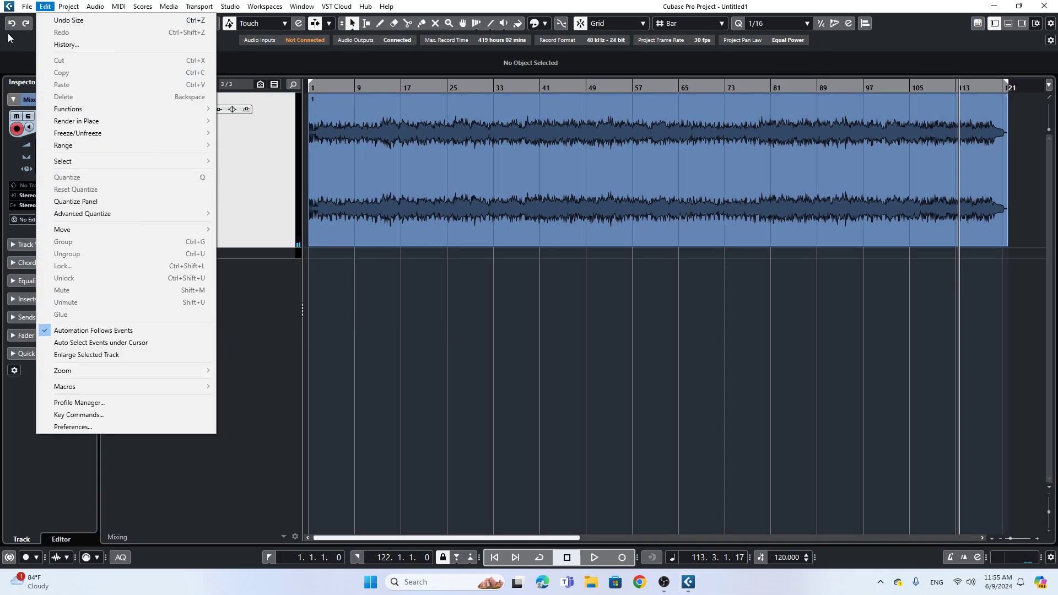
mouse_move(84, 181)
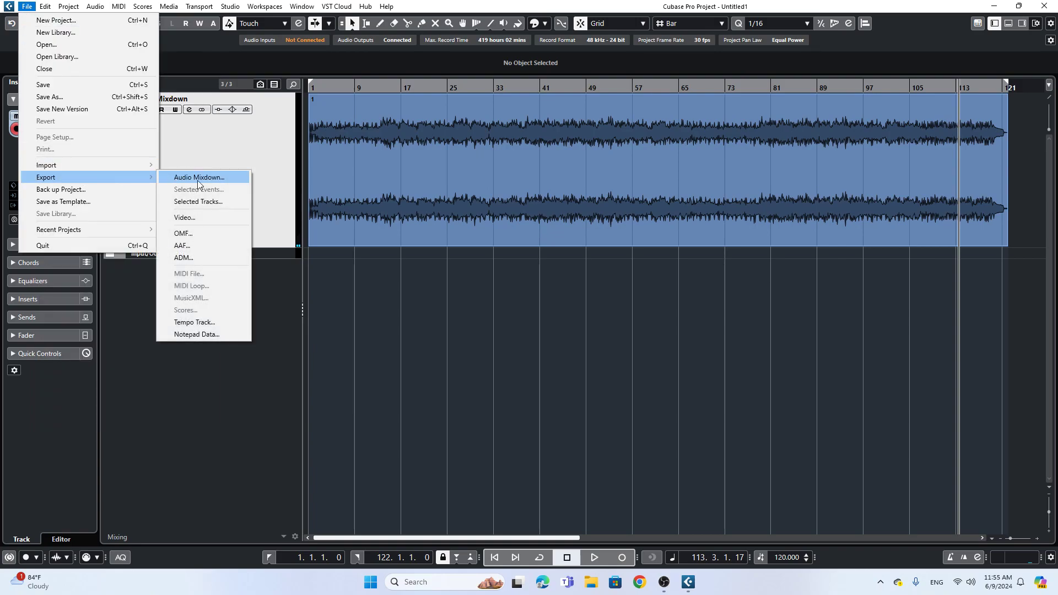
left_click(201, 177)
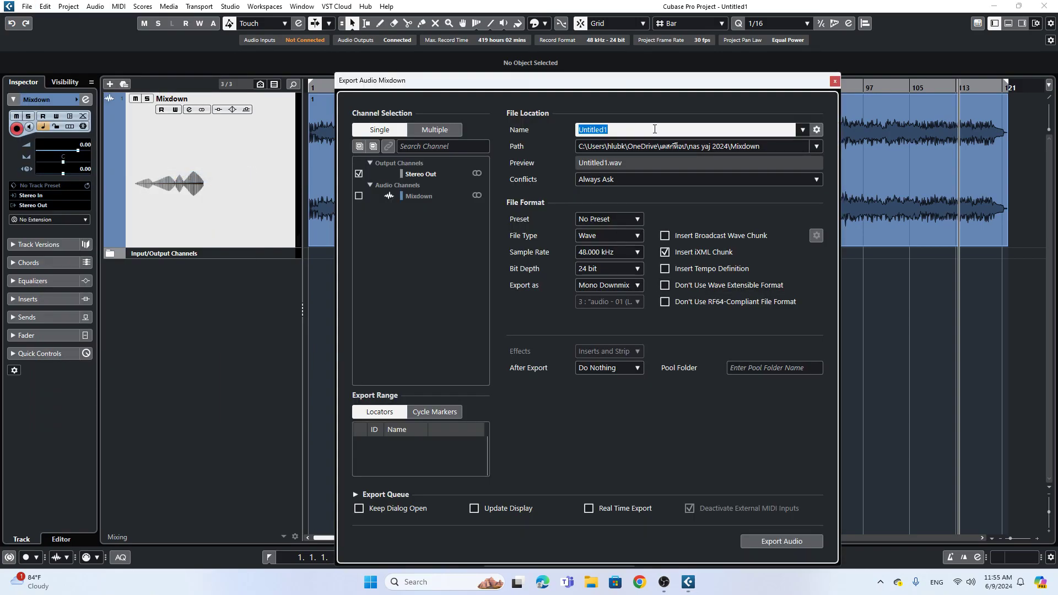
Step: Export the Stereo Out channel as Untitled1 to the Desktop folder, with the channels exported as Interleaved
left_click(622, 130)
left_click(652, 147)
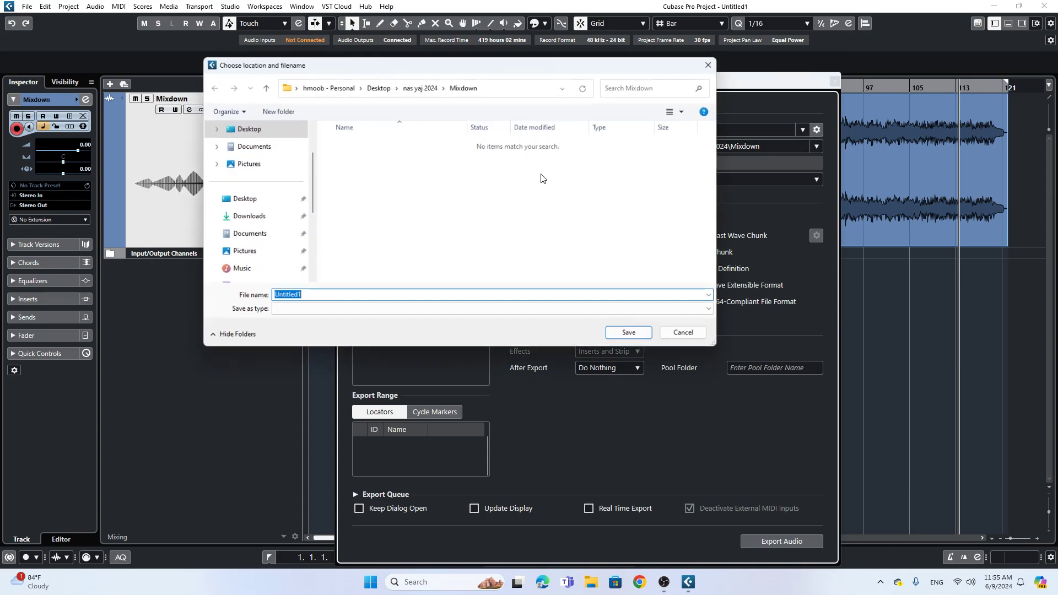
left_click(275, 130)
left_click(647, 336)
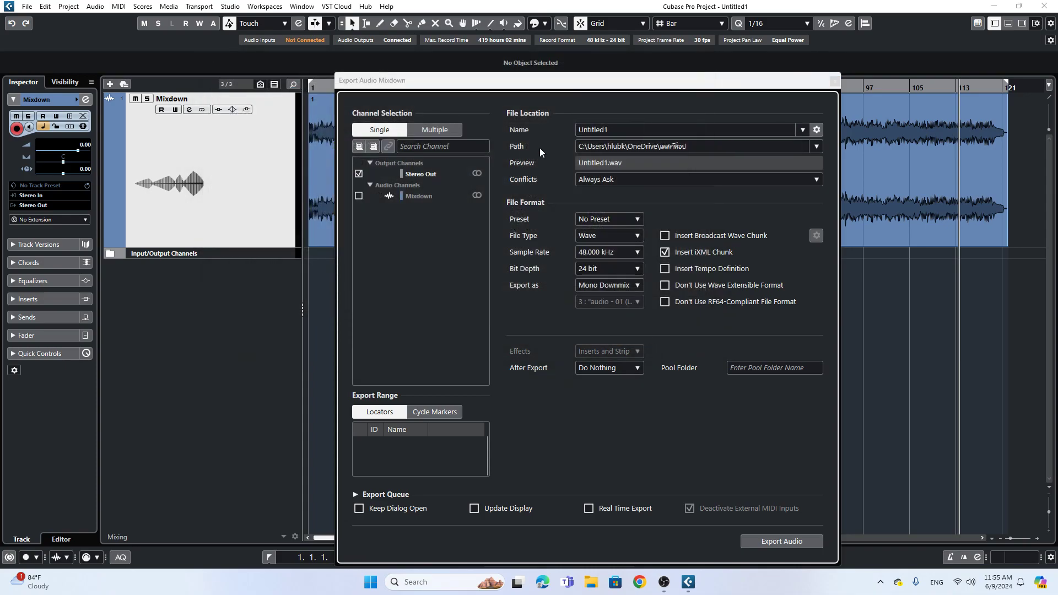
left_click(607, 285)
left_click(607, 306)
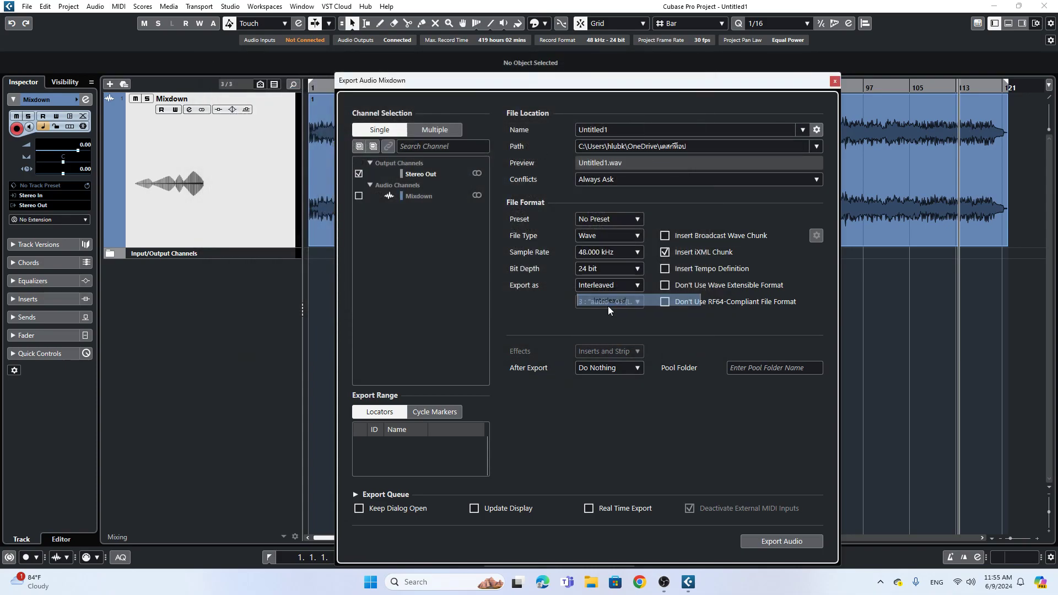
left_click_drag(574, 85, 575, 64)
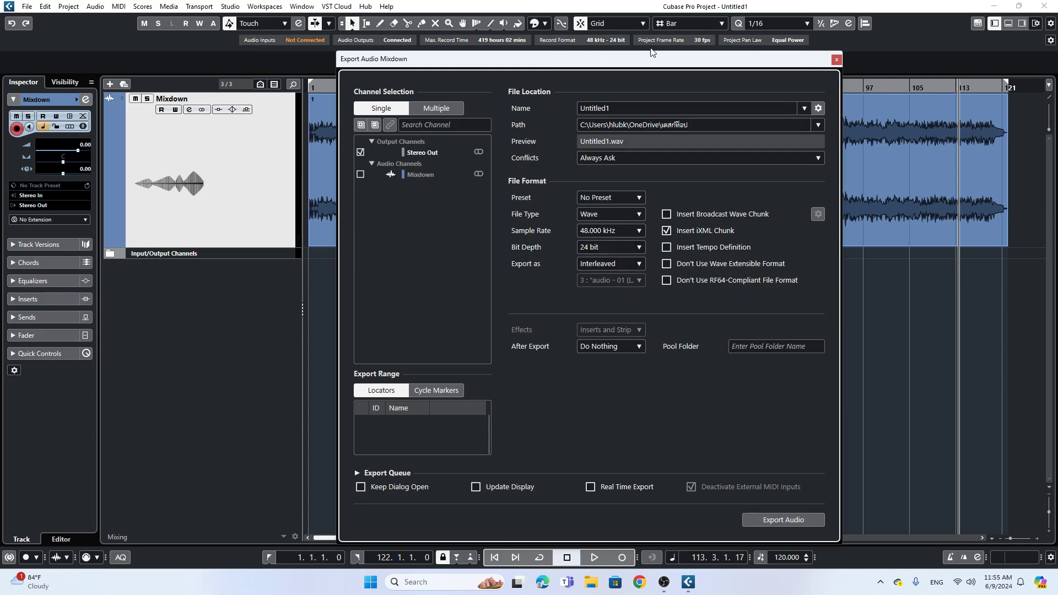
left_click(775, 521)
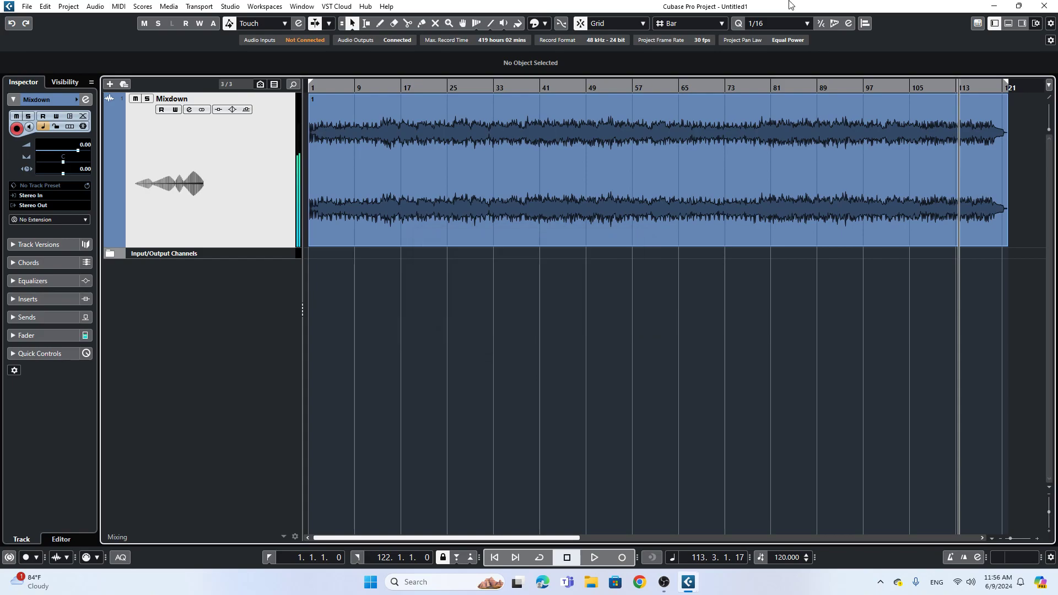
Step: Move the second Mixdown event to bar 129 and set the locators around it, up to bar 250
key("g")
key("g")
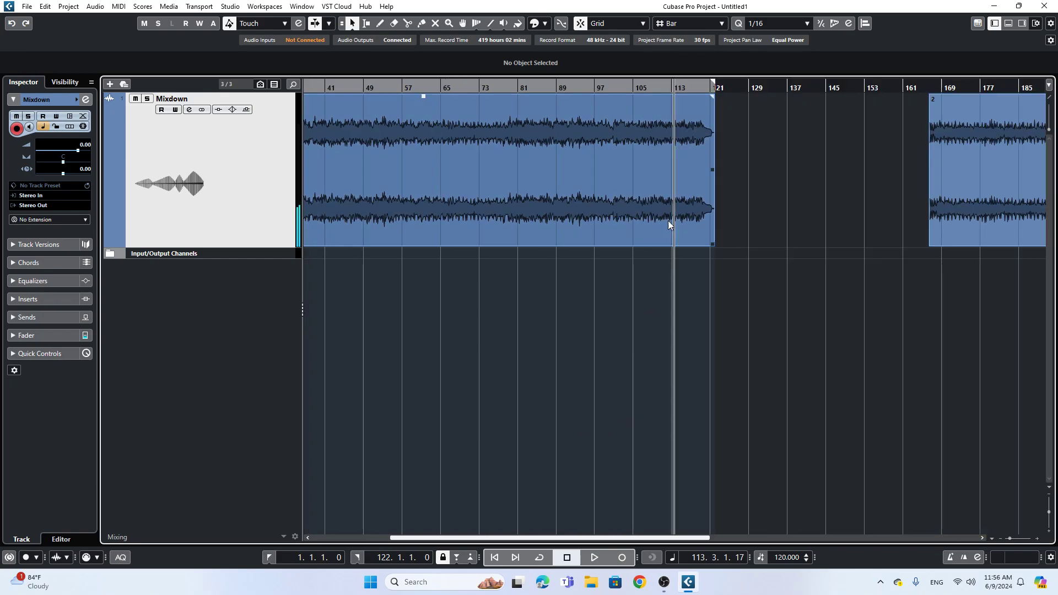
left_click_drag(806, 176, 722, 178)
left_click_drag(613, 77, 865, 84)
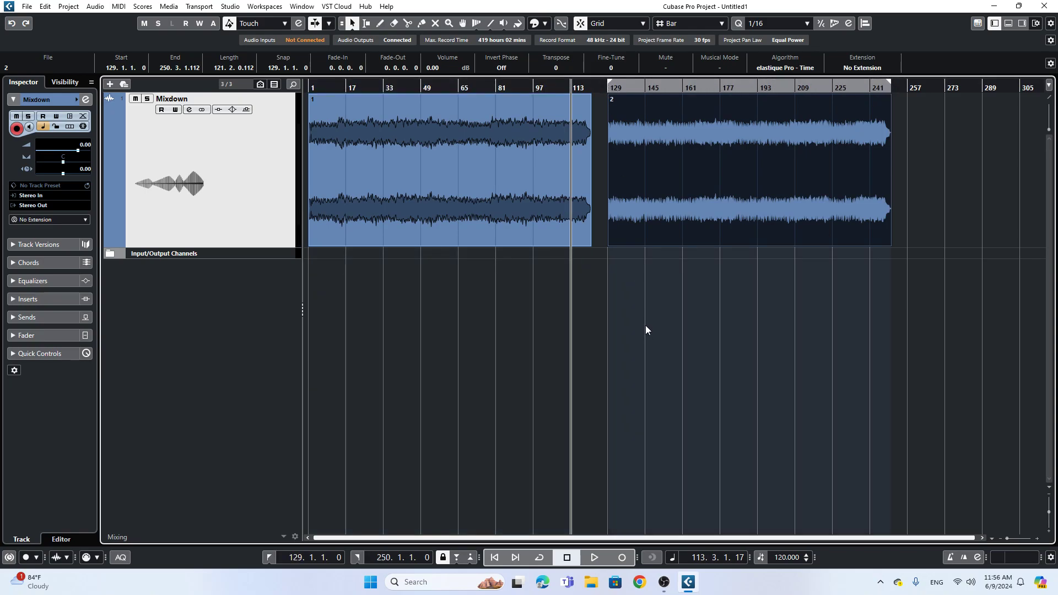
Step: Export the second event's range from Stereo Out as an audio mixdown named Untitled2
left_click(26, 7)
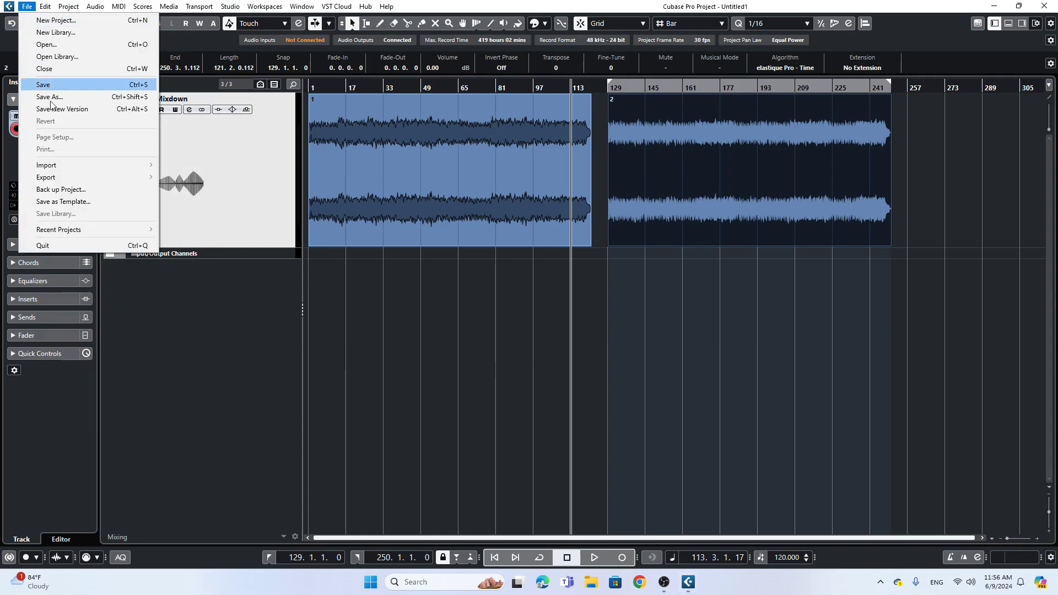
mouse_move(64, 174)
left_click(201, 177)
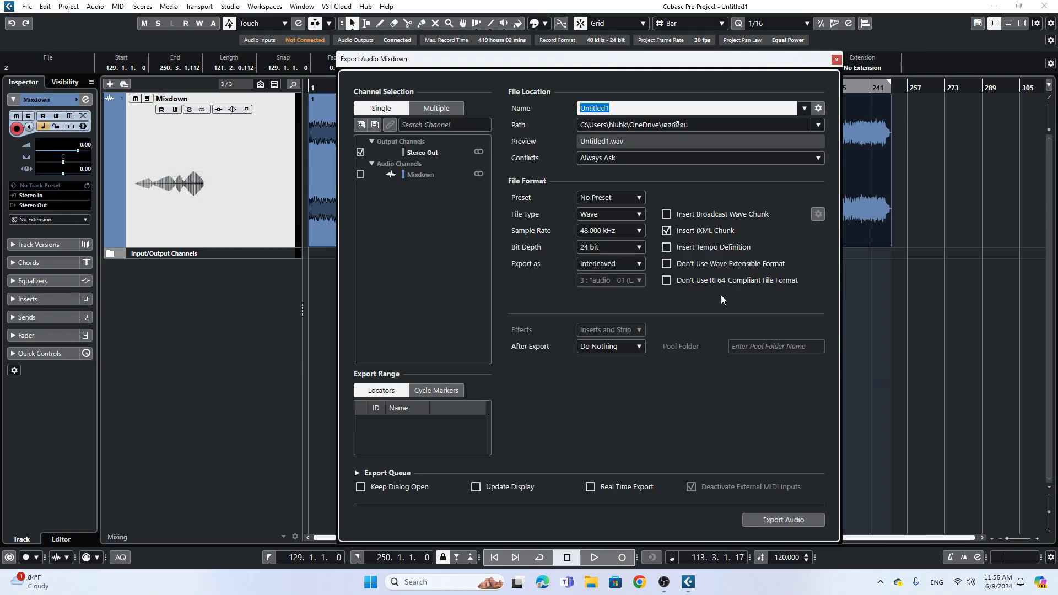
type("2")
left_click(783, 521)
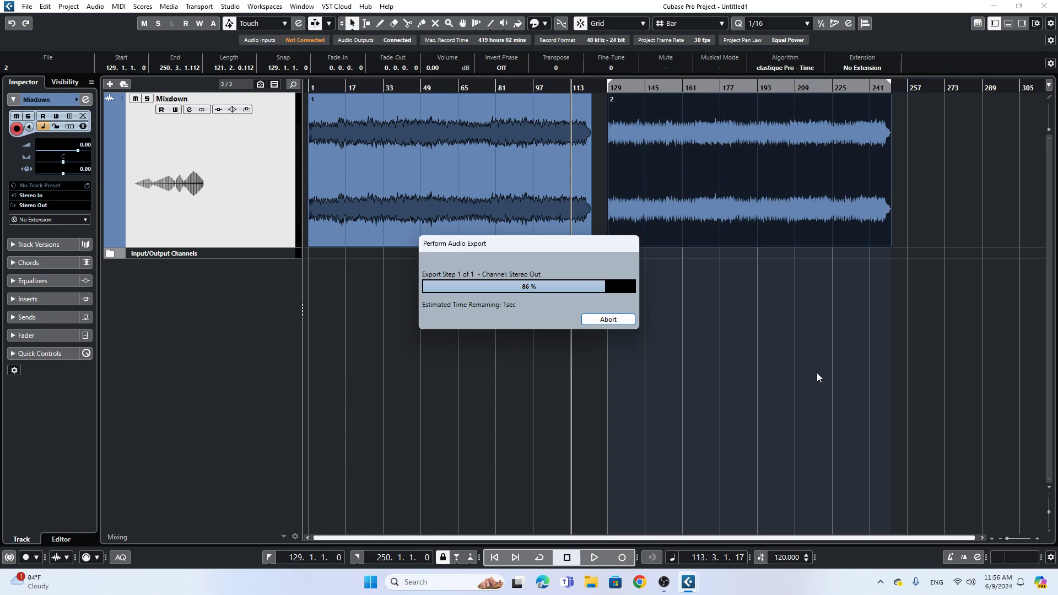
Step: Reduce the project window and import the exported Untitled1 and Untitled2 files from the desktop onto one new track
left_click(1020, 7)
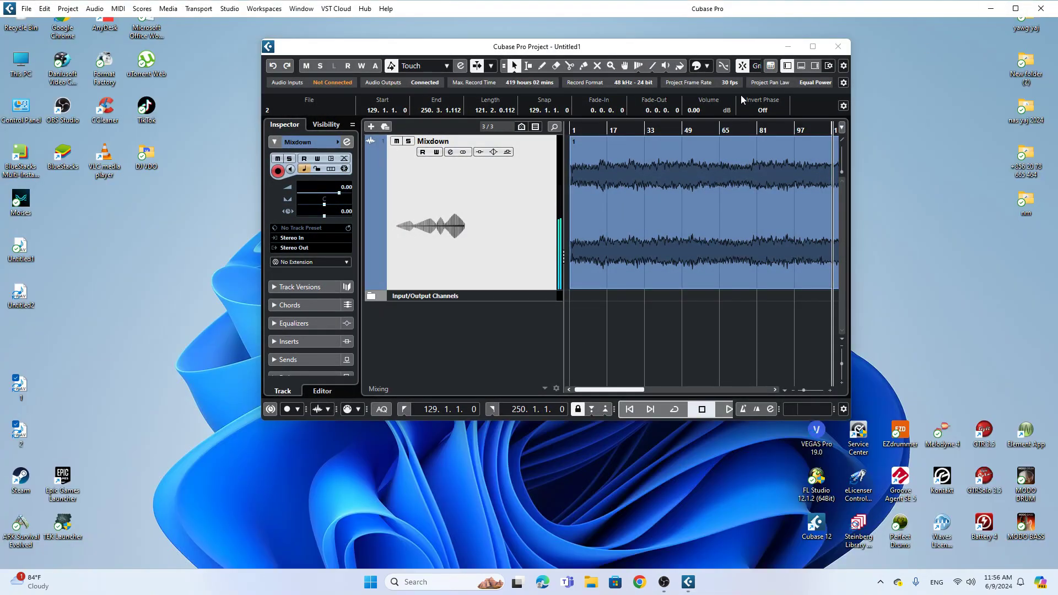
left_click_drag(108, 283, 574, 336)
left_click(501, 308)
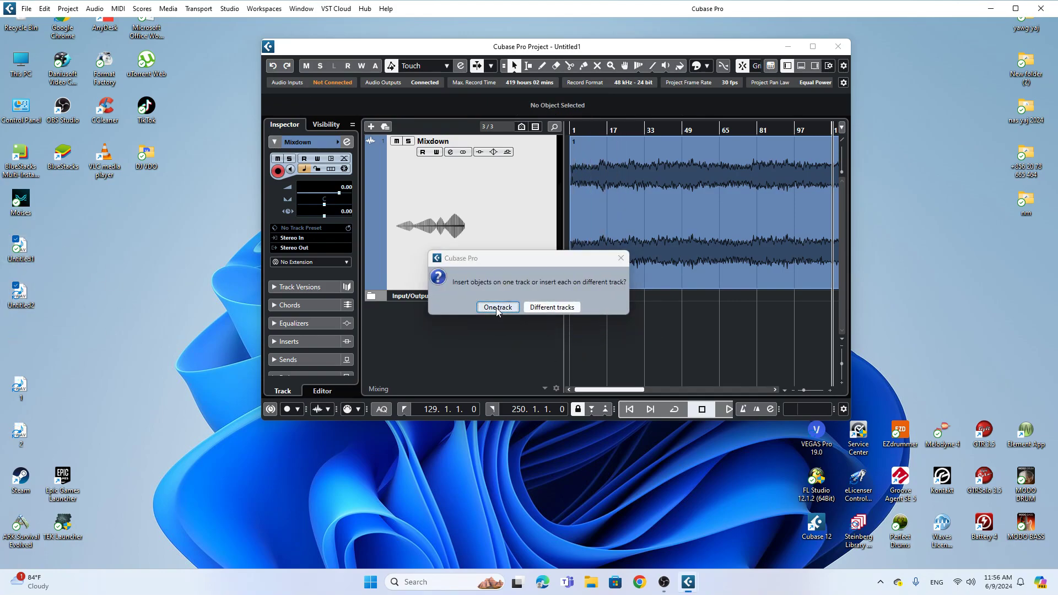
left_click(610, 364)
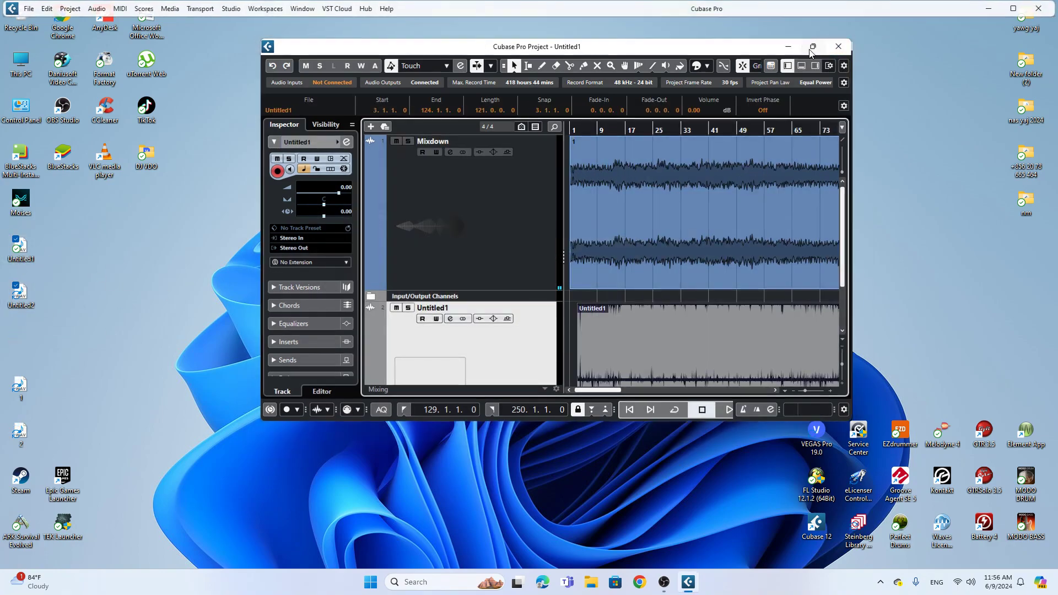
Step: Maximize the project window and align the imported Untitled1 event to bar 1 and Untitled2 to bar 129
left_click(813, 46)
left_click_drag(841, 265, 816, 350)
left_click_drag(653, 343, 595, 355)
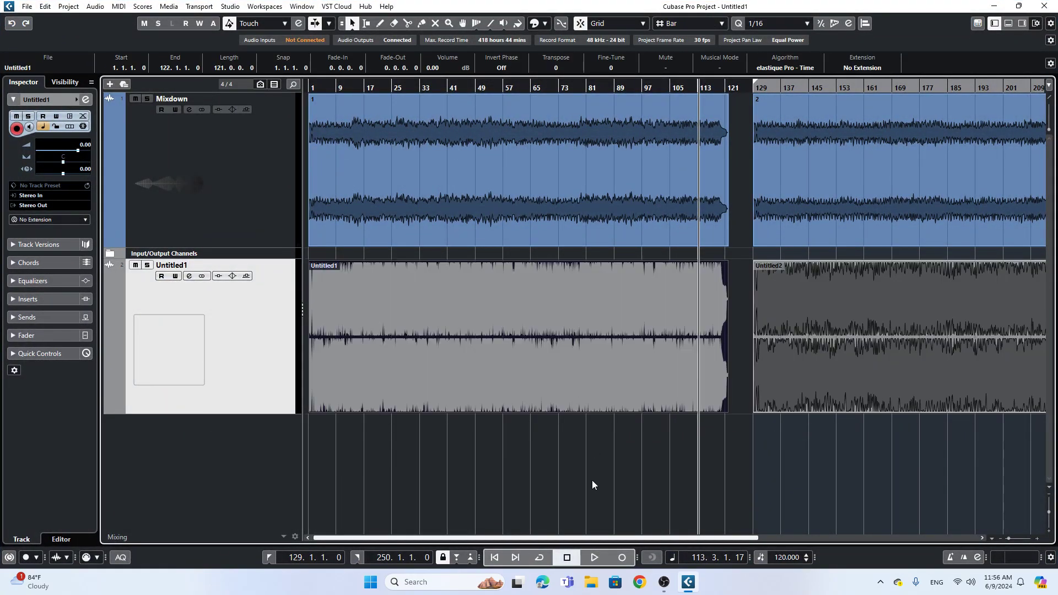
left_click(592, 481)
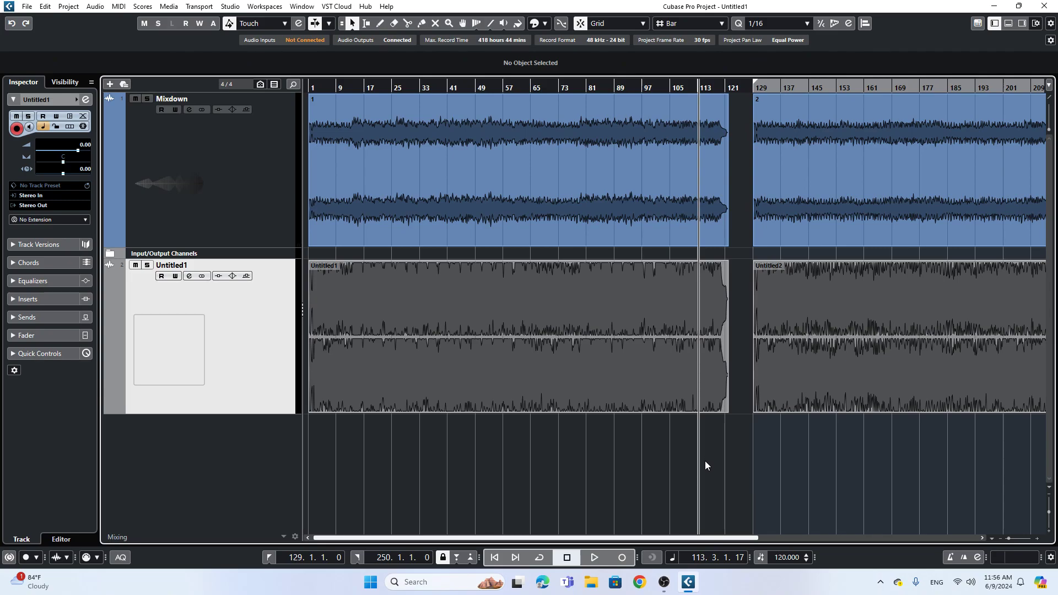
Step: Compare the waveforms of the exported Untitled1 and Untitled2 events with the original Mixdown events above them
key("g")
key("g")
left_click(756, 341)
left_click(533, 456)
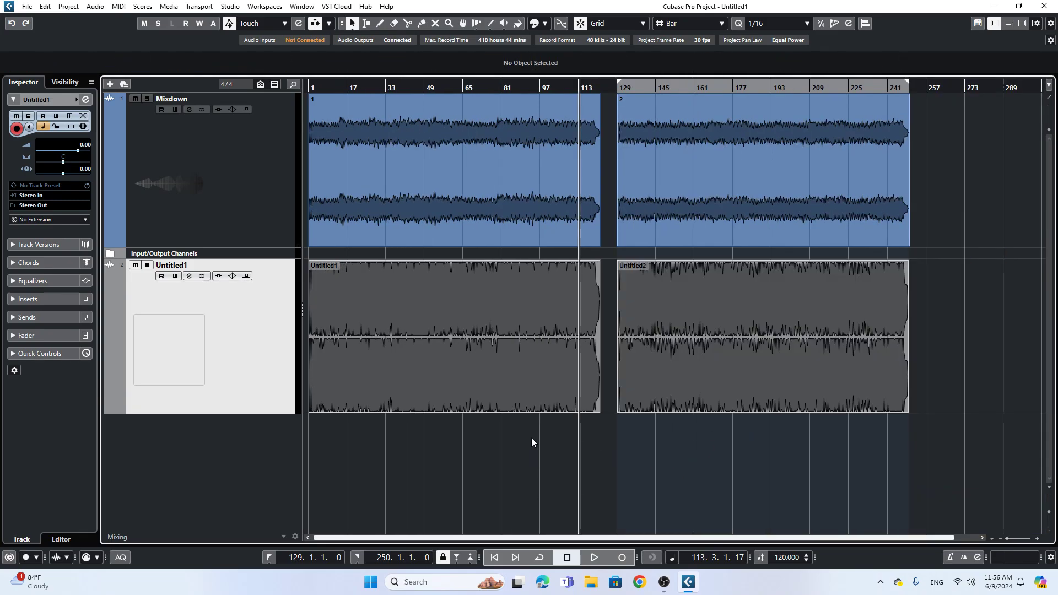
key("h")
key("h")
key("h")
key("h")
key("h")
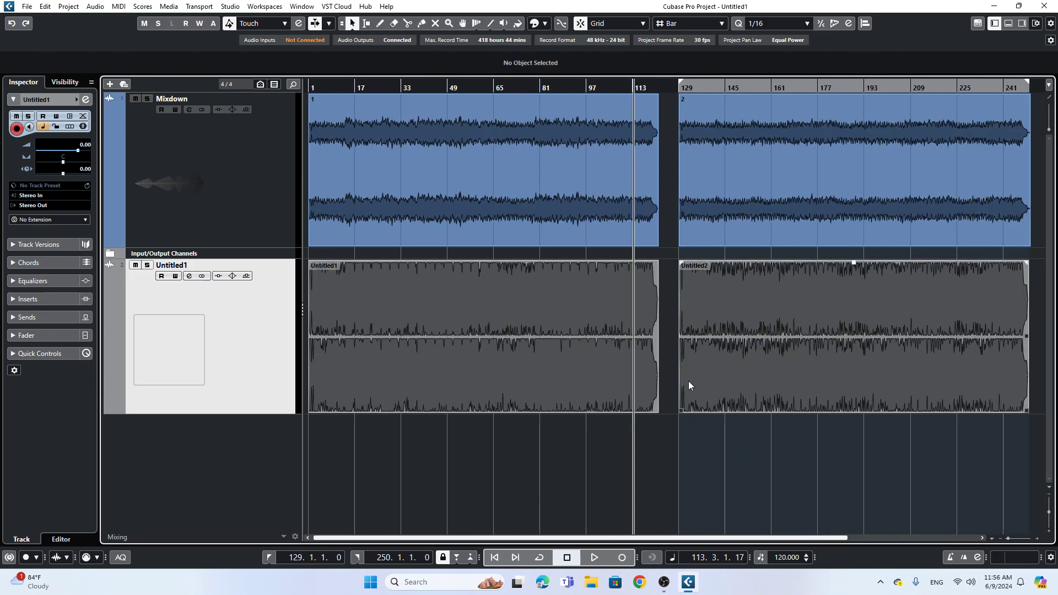
key("h")
key("h")
key("h")
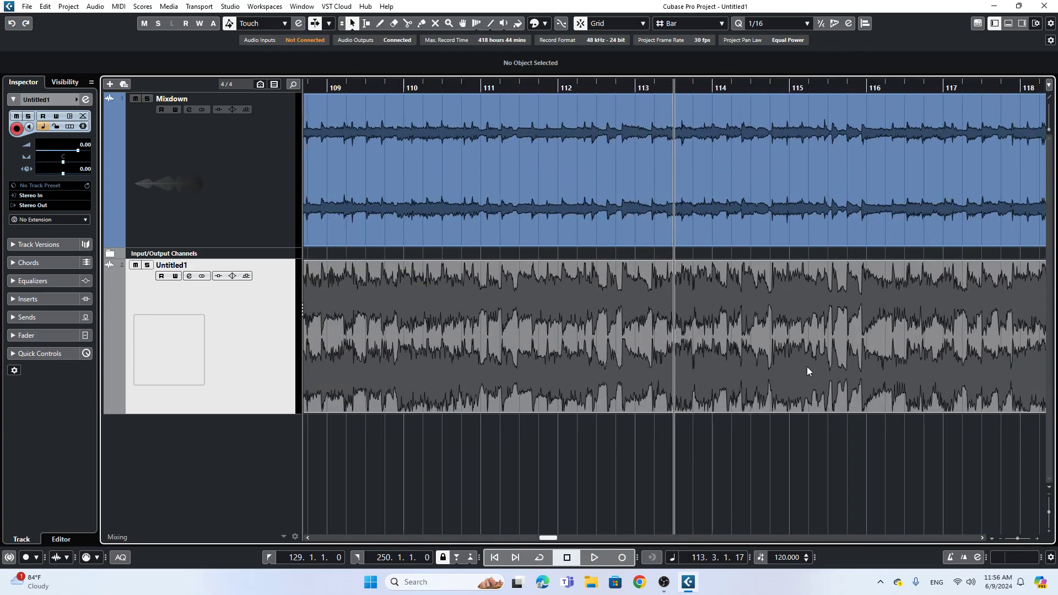
key("g")
key("g")
key("g")
key("g")
key("g")
key("g")
key("g")
key("g")
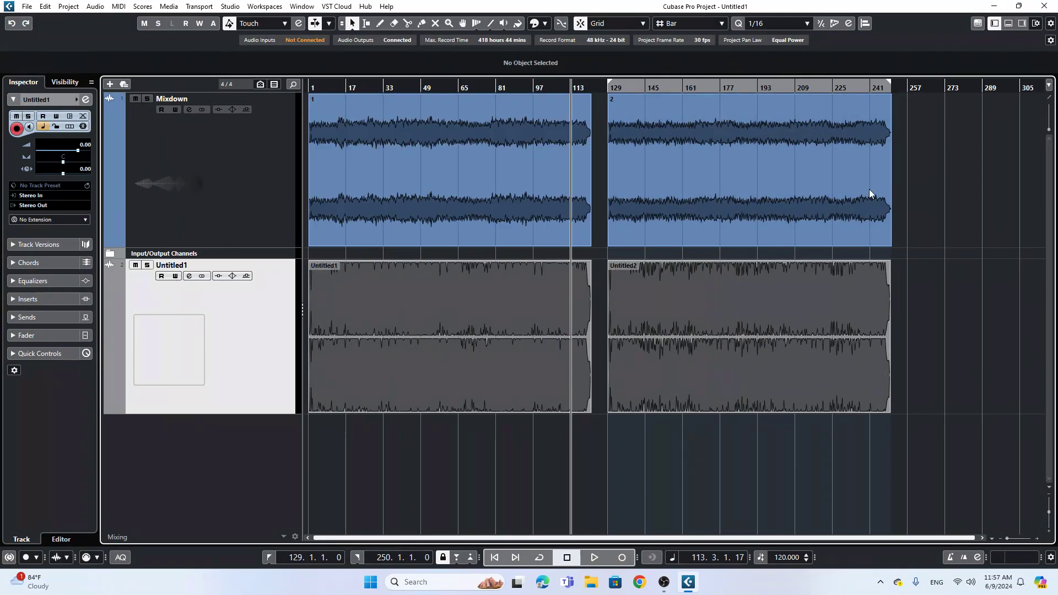
Step: Return the playhead to bar 1 and bypass all inserts on the Stereo Out channel in the MixConsole
left_click(312, 86)
left_click(238, 212)
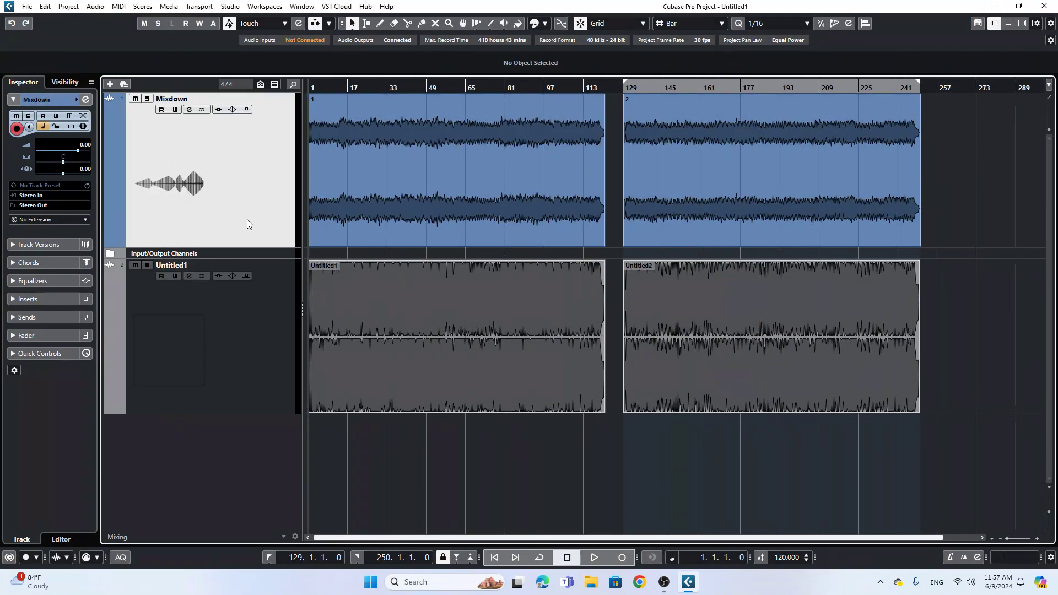
key("F3")
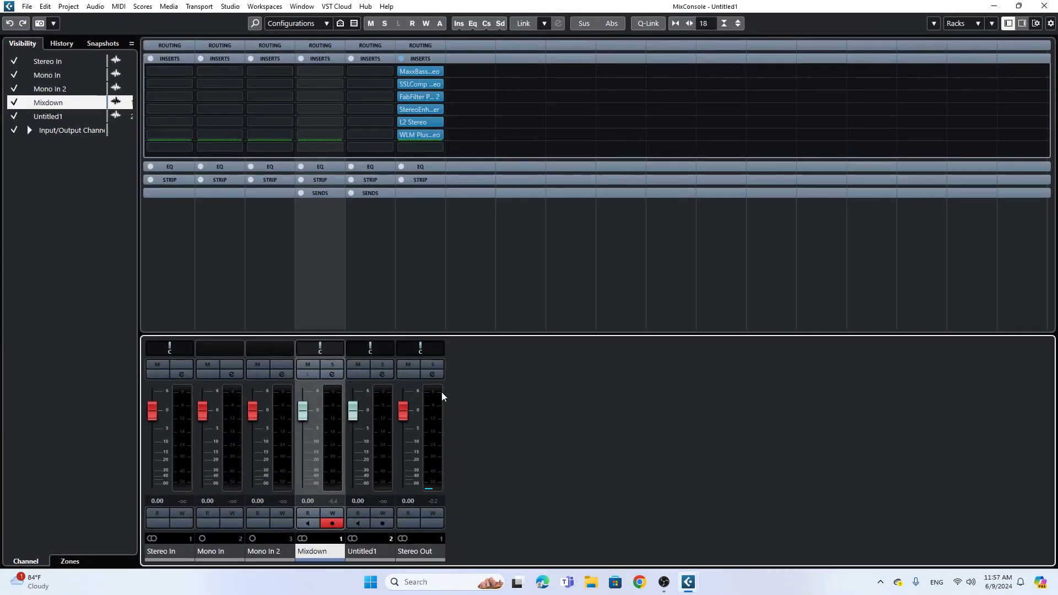
left_click(402, 59)
left_click(1046, 7)
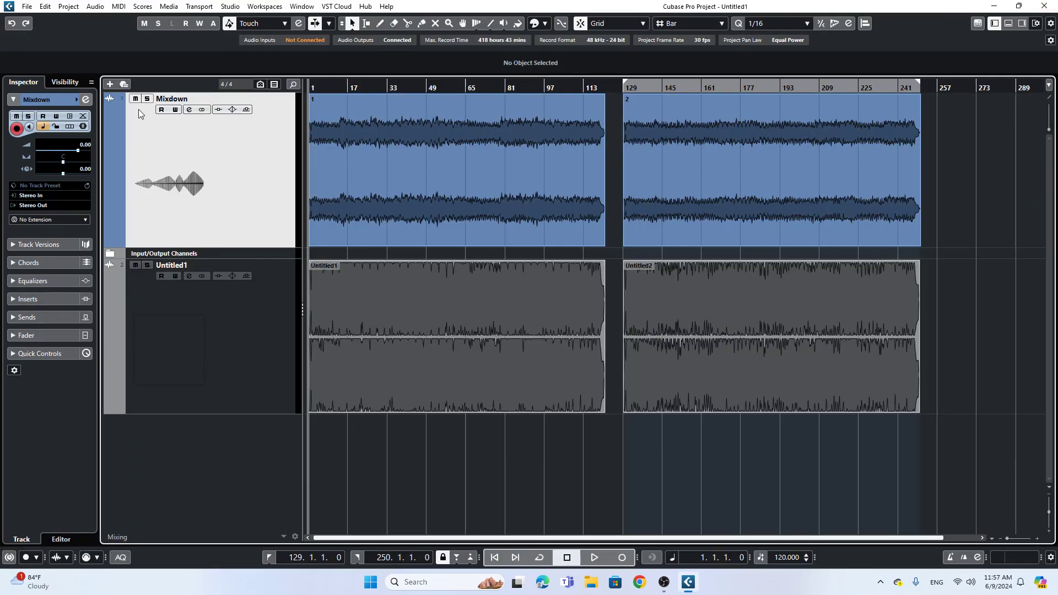
Step: Mute the Untitled1 track and play the first original Mixdown event from the start
left_click(381, 174)
key("space")
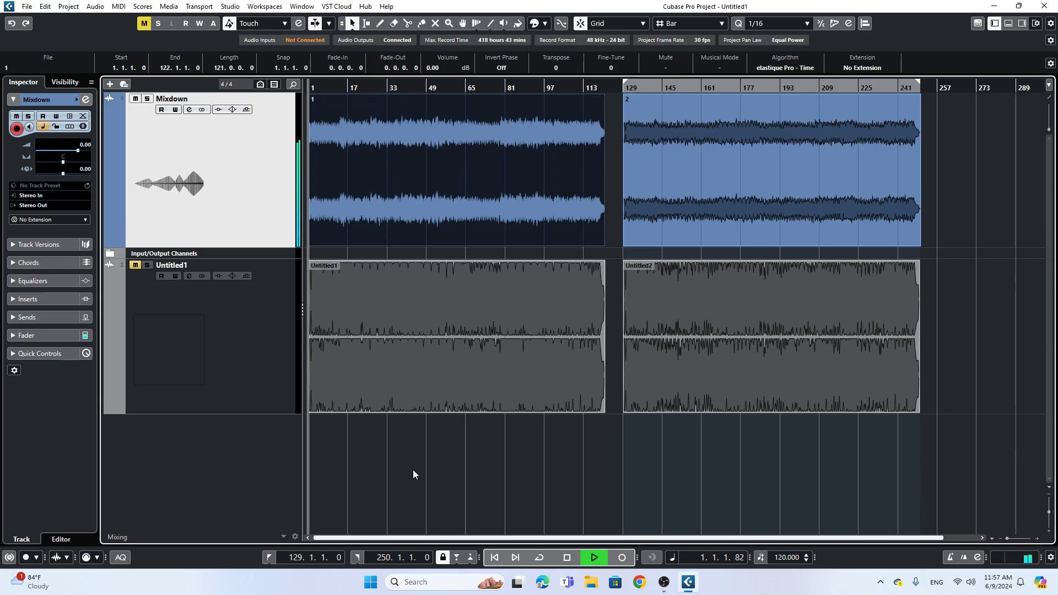
left_click(446, 464)
key("h")
key("h")
key("h")
key("h")
key("h")
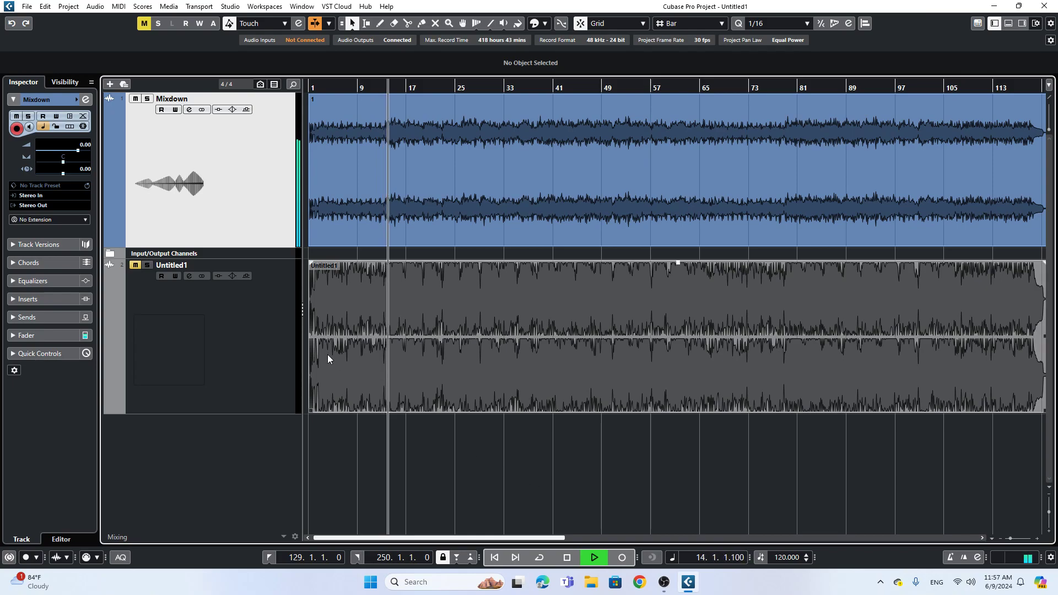
Step: Examine the Untitled1 event while the original Mixdown plays, clear the selection and stop playback
left_click(495, 346)
left_click_drag(520, 538, 415, 480)
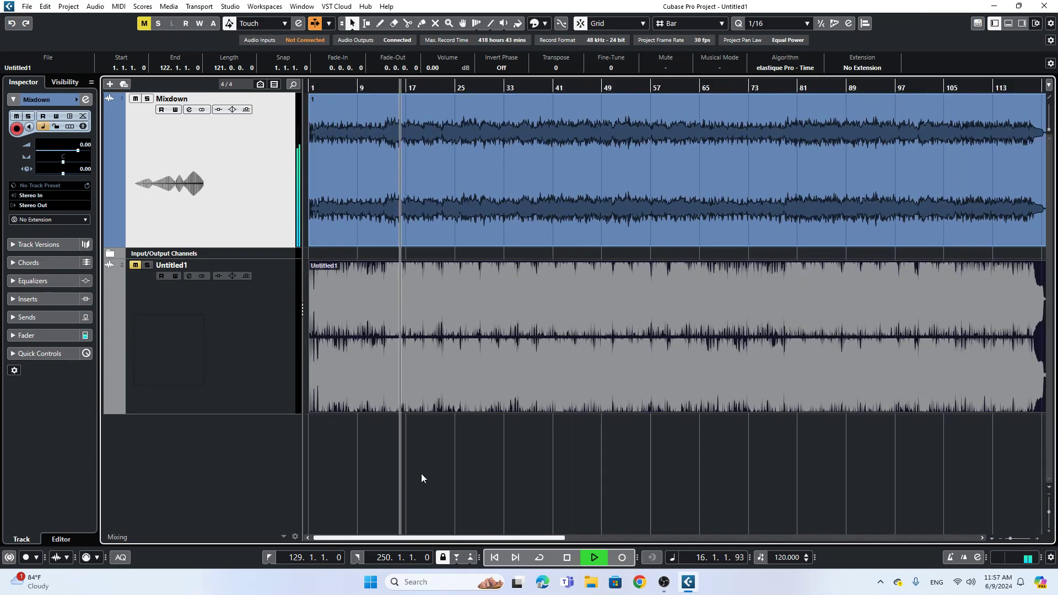
left_click(412, 476)
key("space")
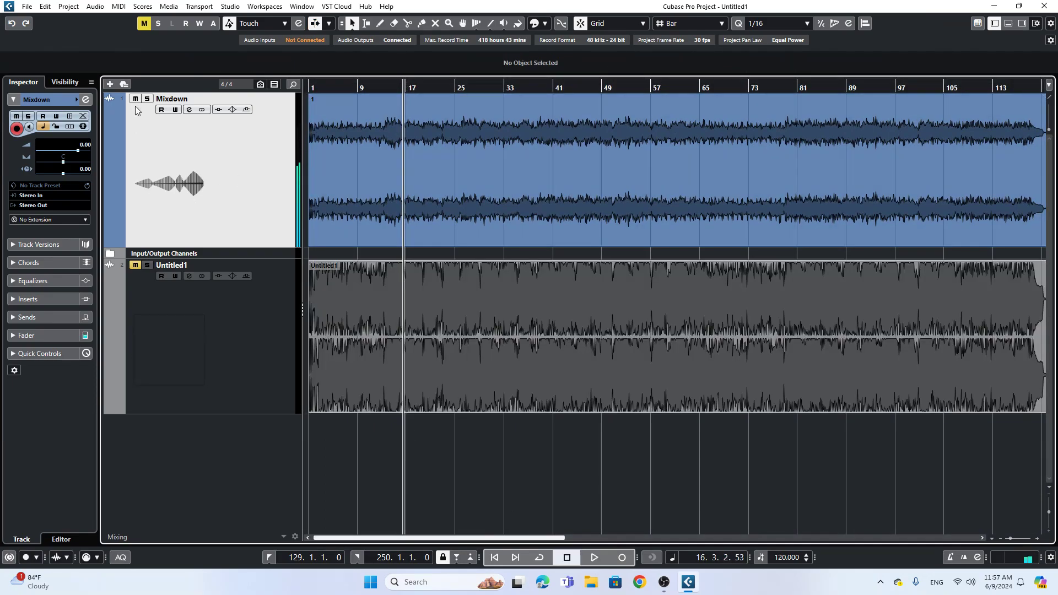
Step: Play the mastered Untitled1 event from bar 1 with the Mixdown track muted, pausing and resuming once before stopping
left_click_drag(322, 87, 308, 92)
key("space")
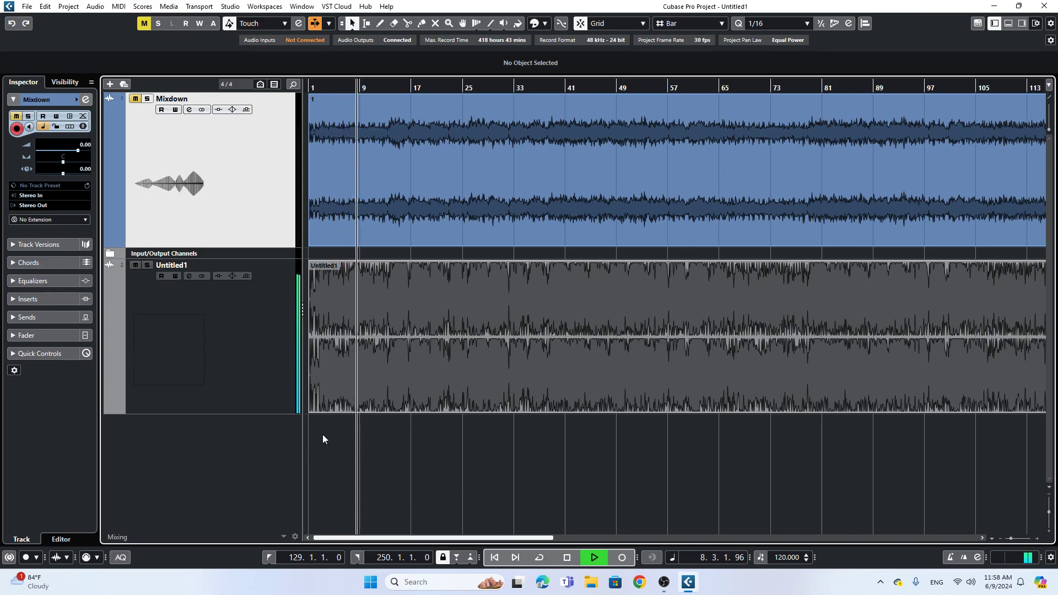
key("space")
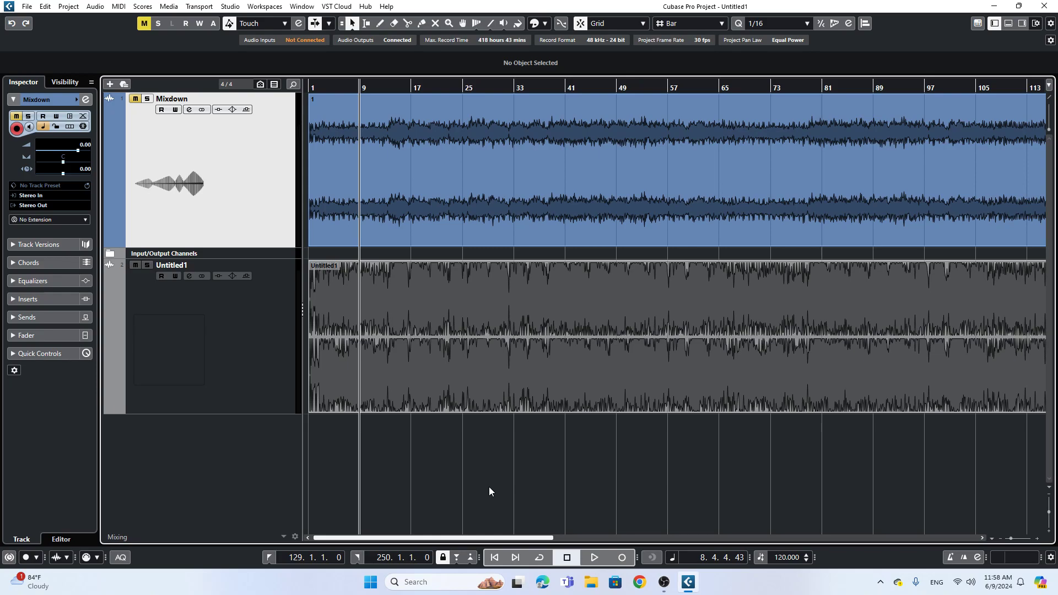
key("space")
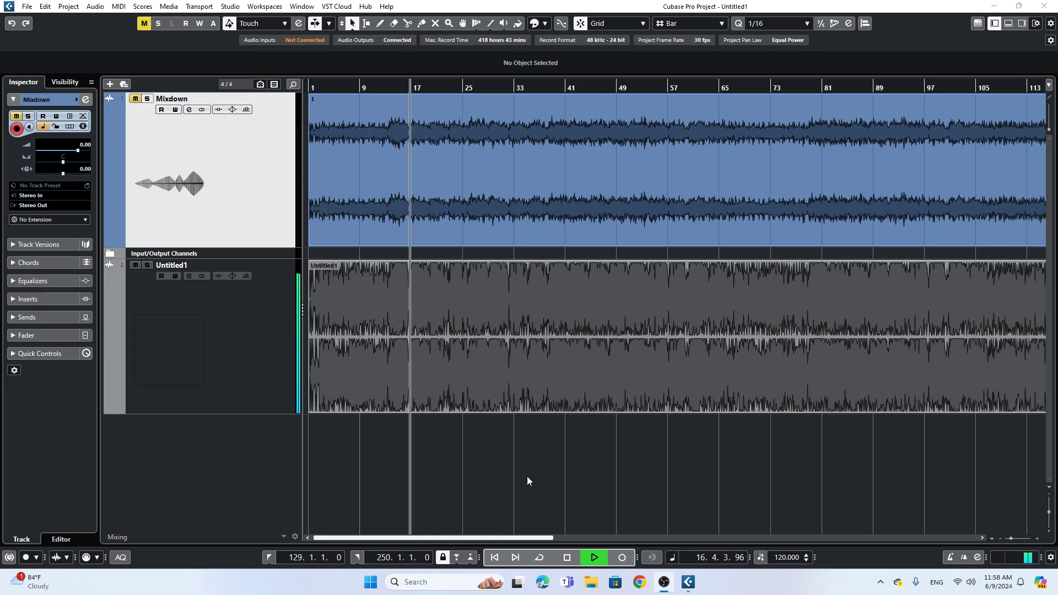
left_click(501, 482)
key("space")
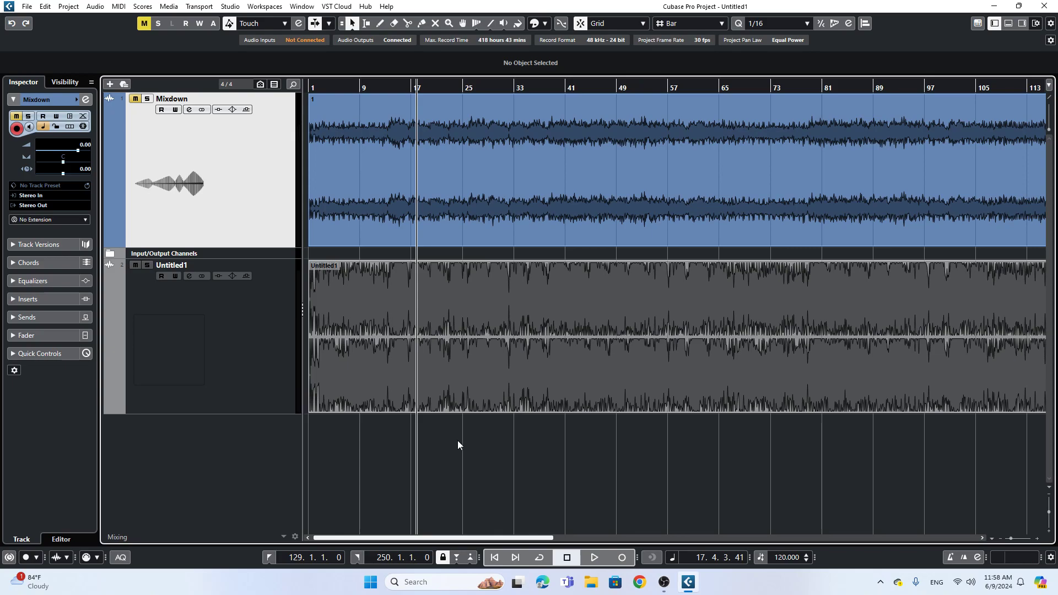
Step: Close the project and delete the new files created since the last save
left_click(1045, 6)
left_click(521, 306)
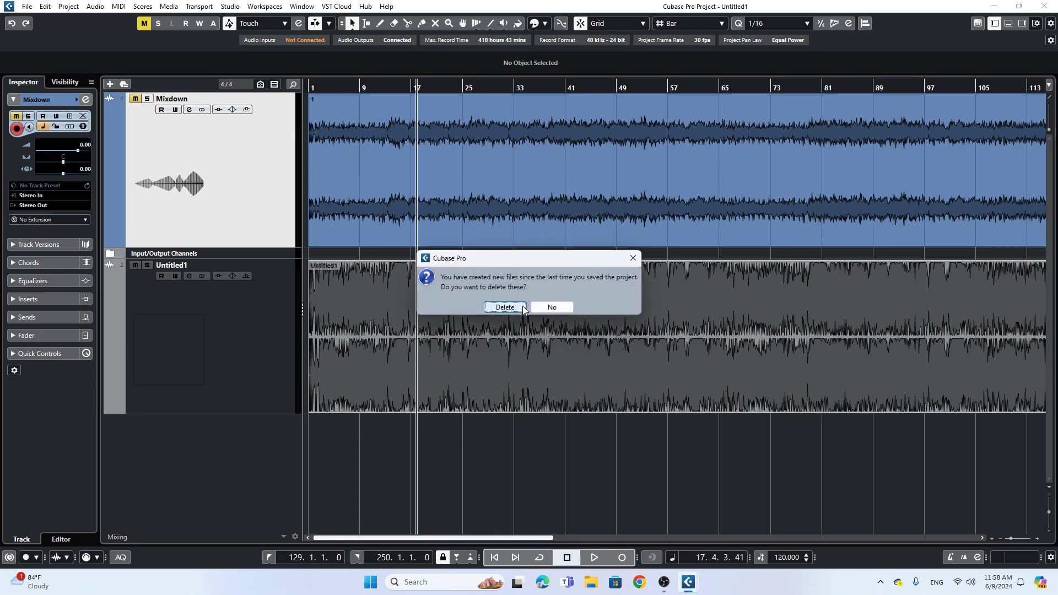
left_click(504, 310)
right_click(330, 216)
left_click(369, 262)
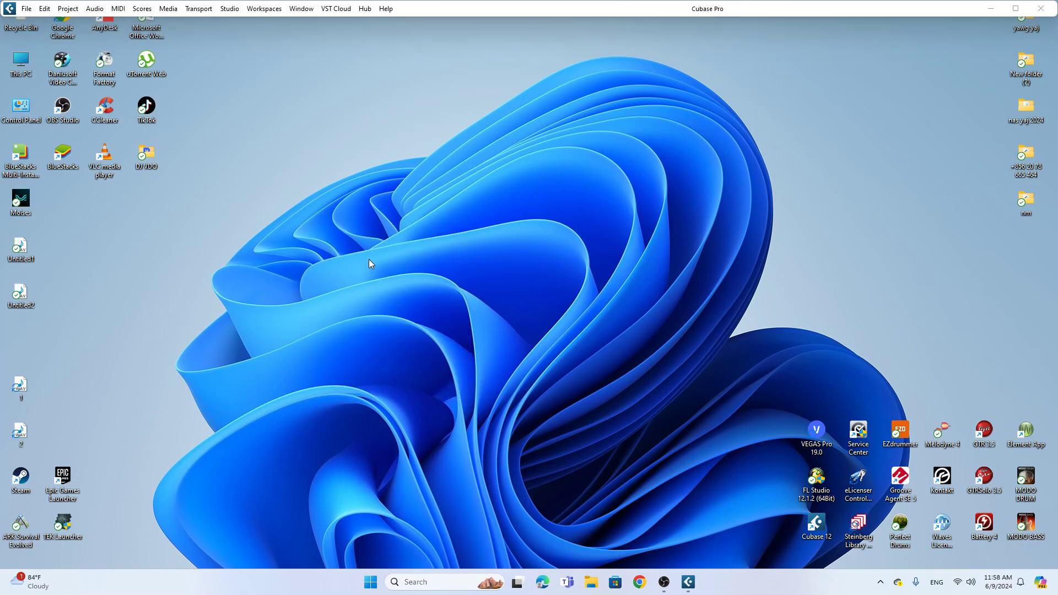
right_click(246, 216)
left_click(277, 261)
Step: Move the Untitled1 and Untitled2 files together from the first to the third desktop icon column and refresh the desktop
left_click_drag(56, 237, 9, 309)
left_click_drag(12, 296, 92, 292)
left_click(230, 241)
right_click(230, 241)
left_click(255, 277)
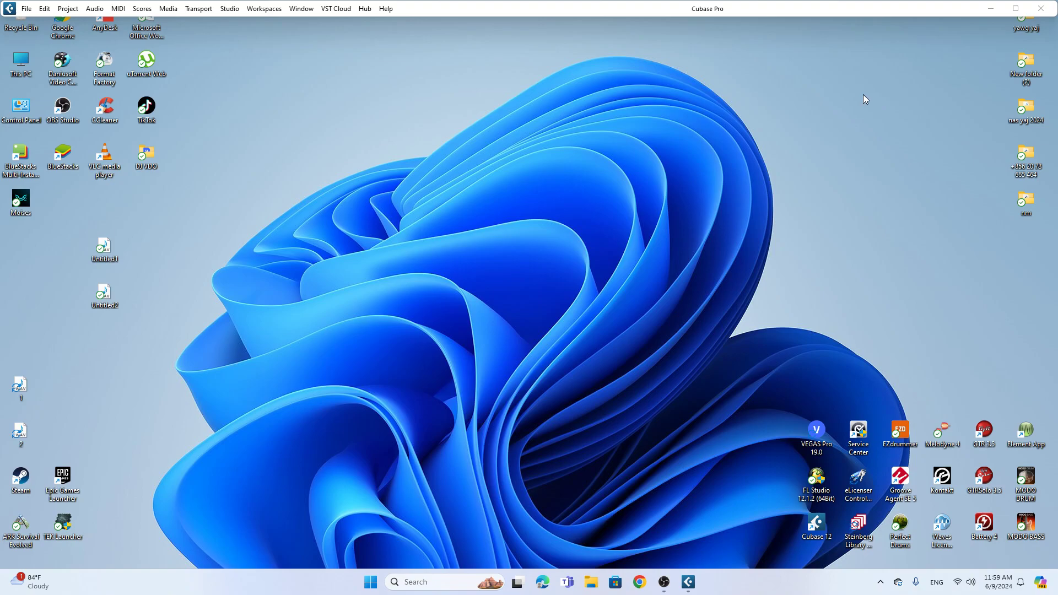
right_click(483, 114)
left_click(494, 160)
right_click(329, 81)
left_click(364, 129)
Step: Delete the desktop items 1 and 2 and refresh the desktop
left_click_drag(211, 225, 145, 312)
left_click_drag(74, 363, 6, 440)
key("Delete")
right_click(276, 154)
left_click(303, 204)
right_click(311, 134)
left_click(349, 182)
Step: Move the Untitled1 and Untitled2 files back to the first desktop icon column below Moises
left_click_drag(158, 298, 102, 253)
left_click_drag(97, 302, 23, 307)
right_click(227, 215)
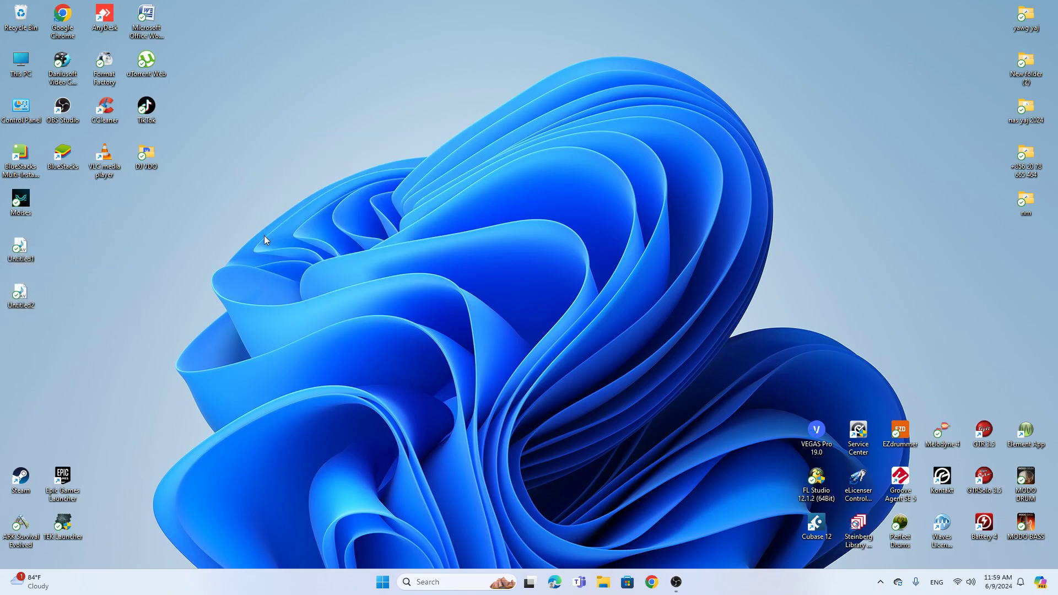